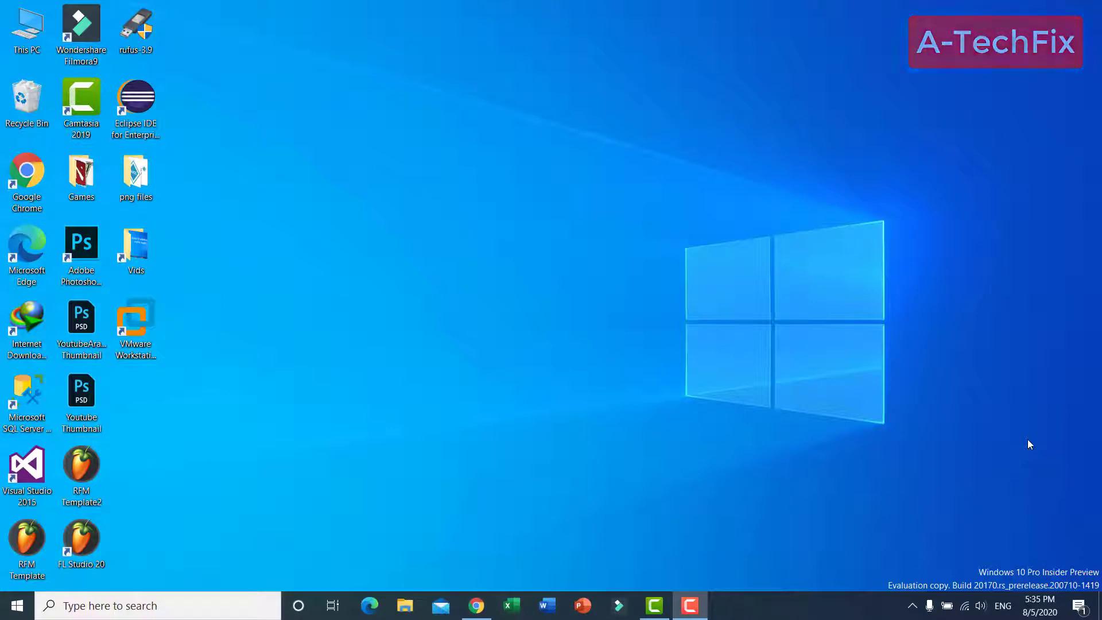
Open Task Manager full-screen and expand Antimalware Service Executable to show Microsoft Defender Antivirus Service.
{"action": "right_click", "coordinate": [812, 606]}
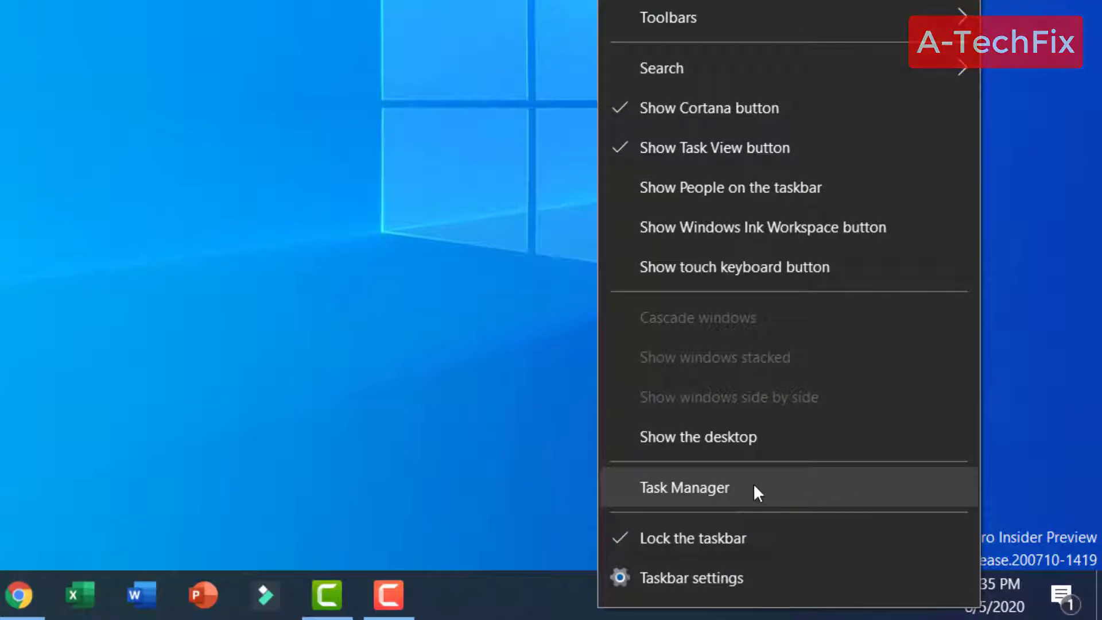
{"action": "left_click", "coordinate": [817, 487]}
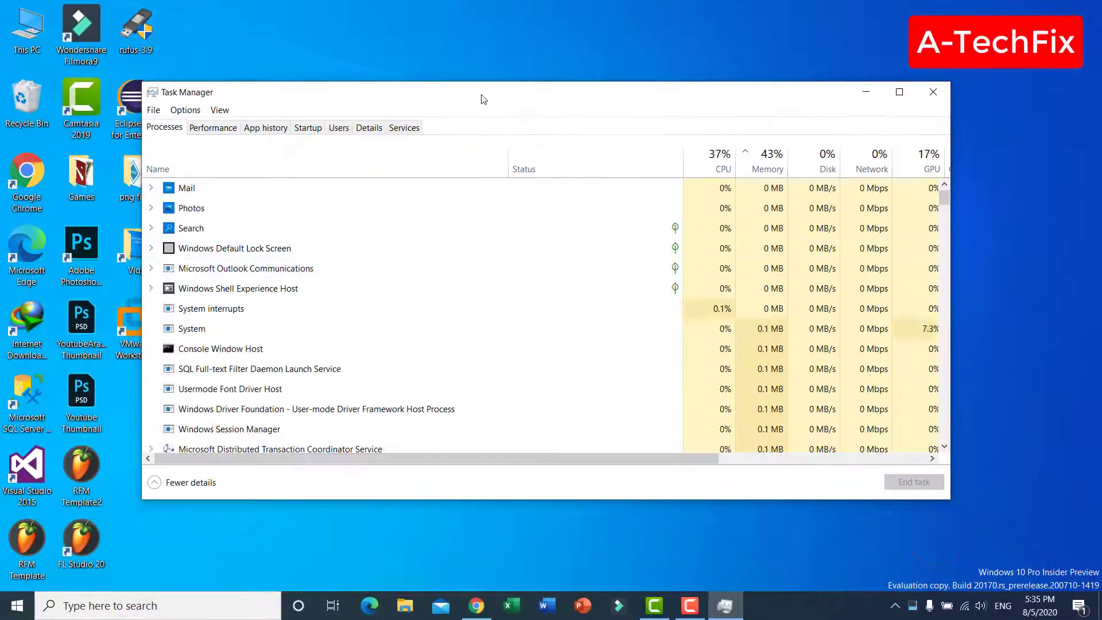
{"action": "double_click", "coordinate": [482, 100]}
{"action": "left_click", "coordinate": [233, 242]}
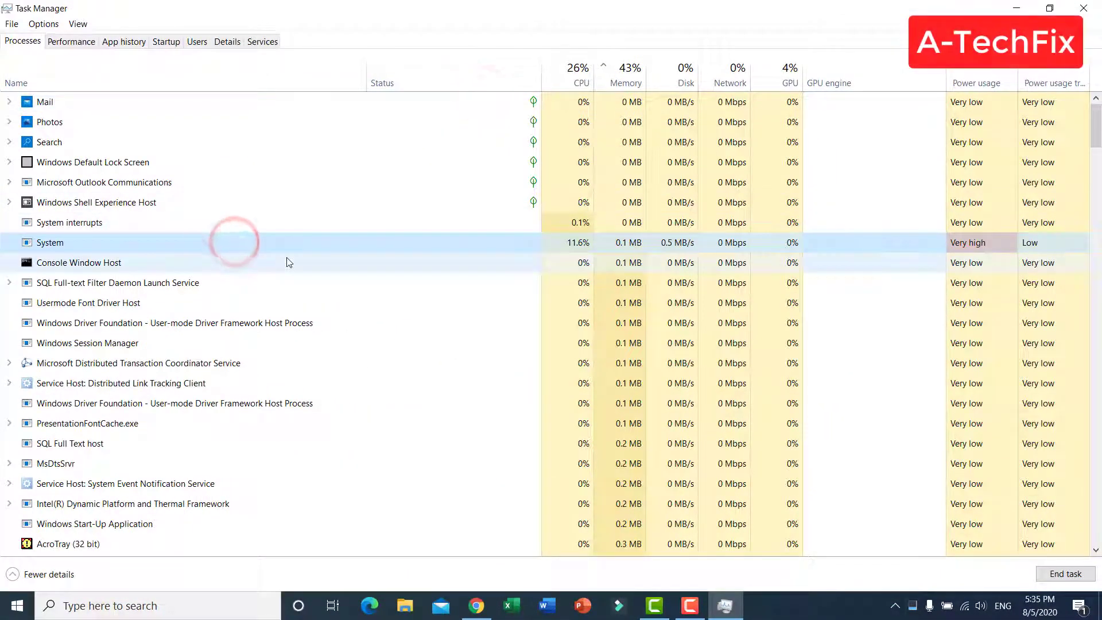
{"action": "key", "text": "Page_Down"}
{"action": "key", "text": "Page_Down"}
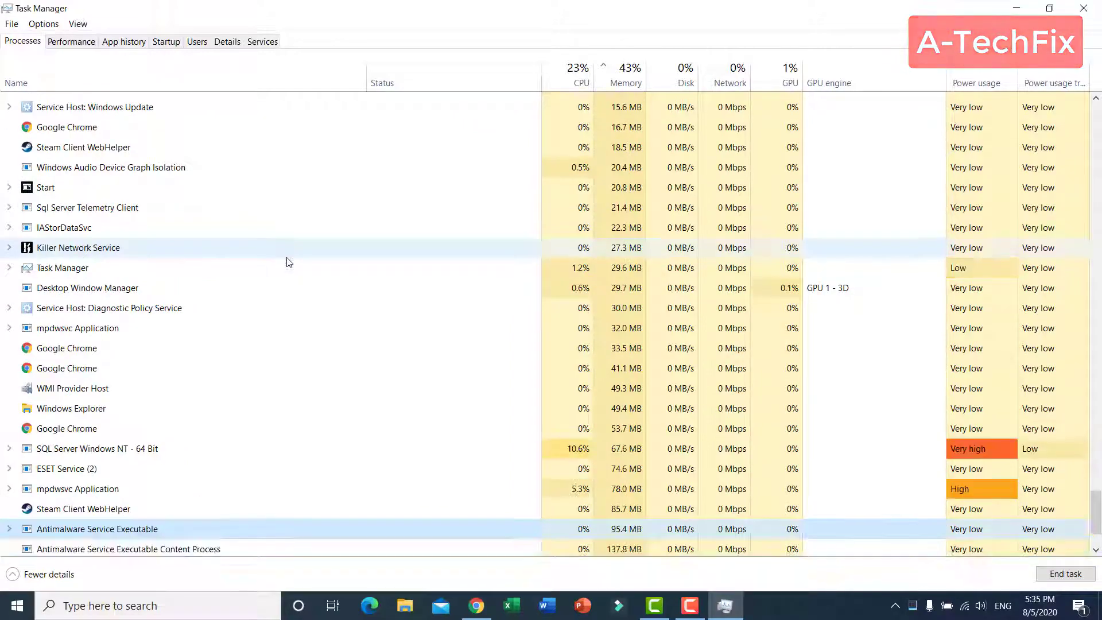
{"action": "scroll", "coordinate": [288, 261], "scroll_direction": "down", "scroll_amount": 1}
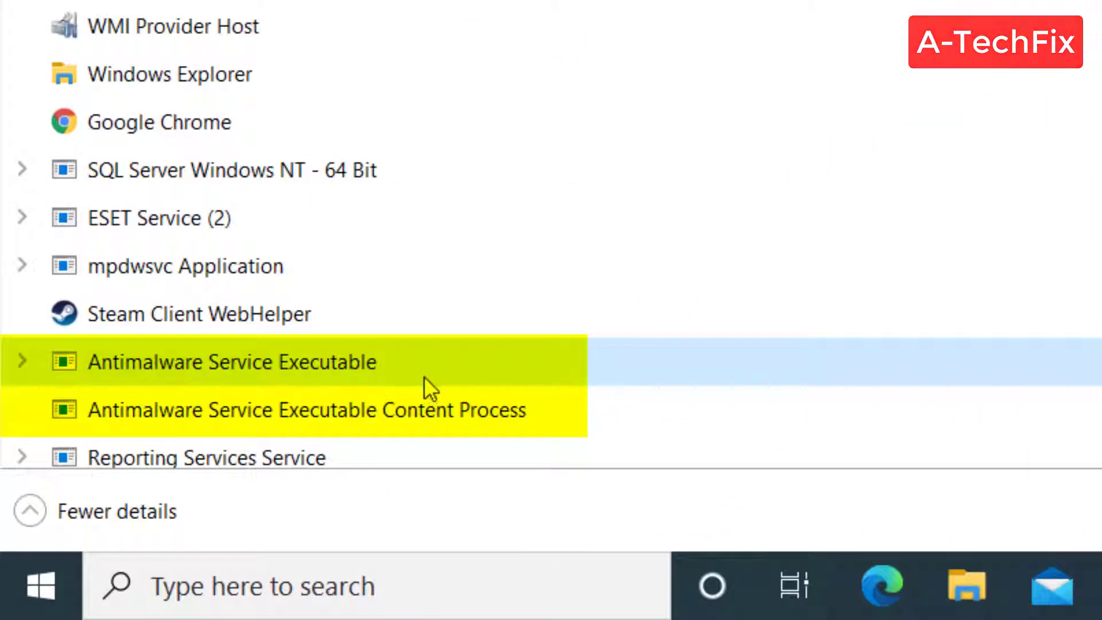
{"action": "scroll", "coordinate": [475, 383], "scroll_direction": "down", "scroll_amount": 1}
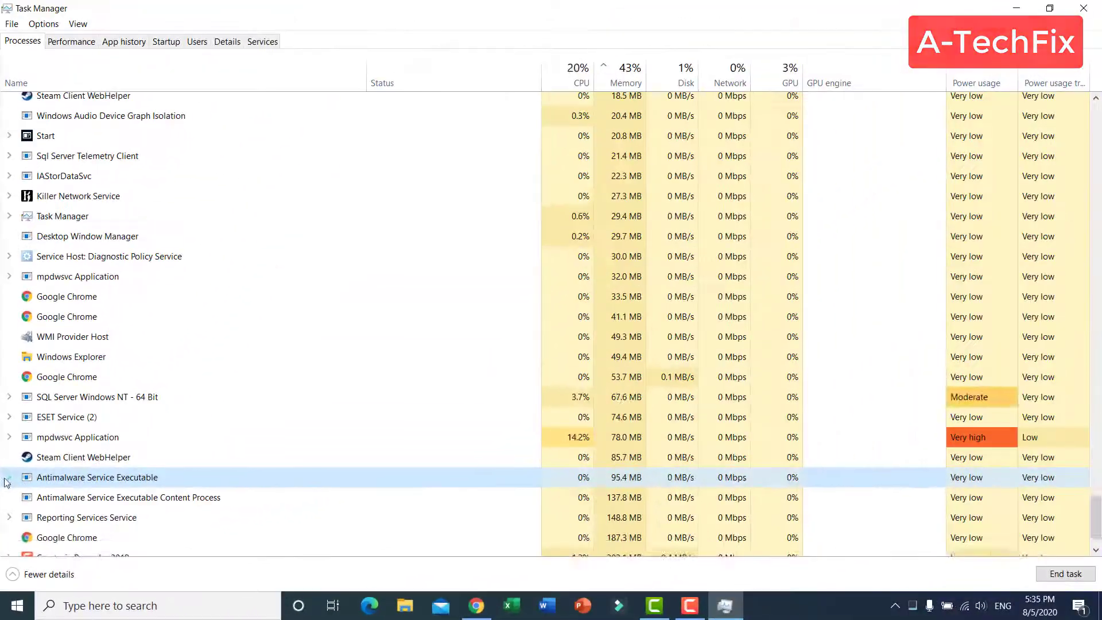
{"action": "left_click", "coordinate": [8, 460]}
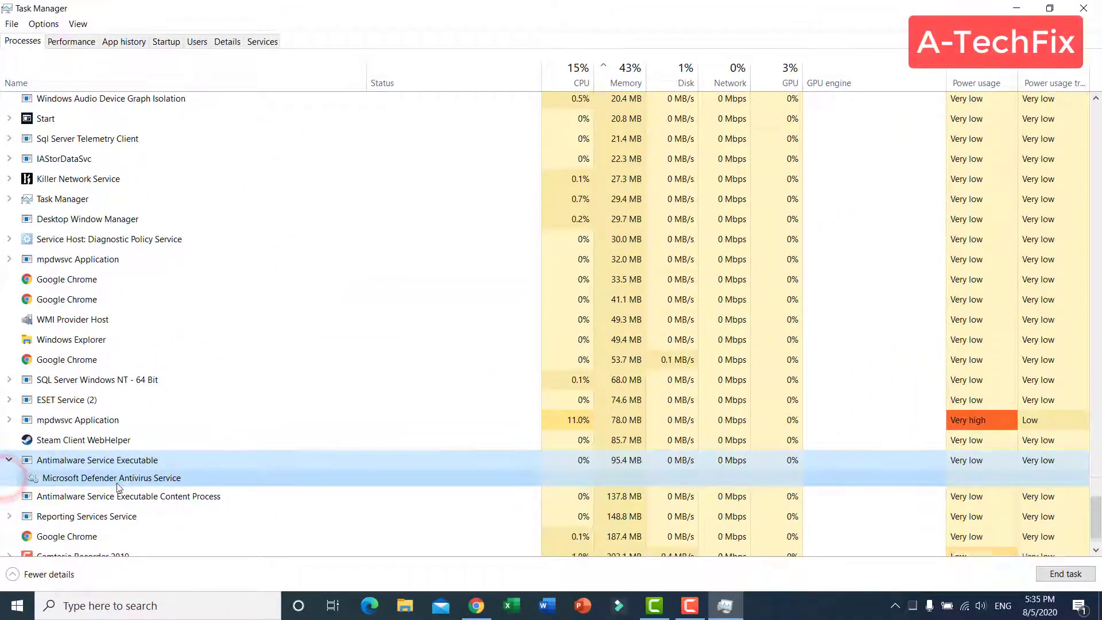
{"action": "scroll", "coordinate": [117, 486], "scroll_direction": "down", "scroll_amount": 1}
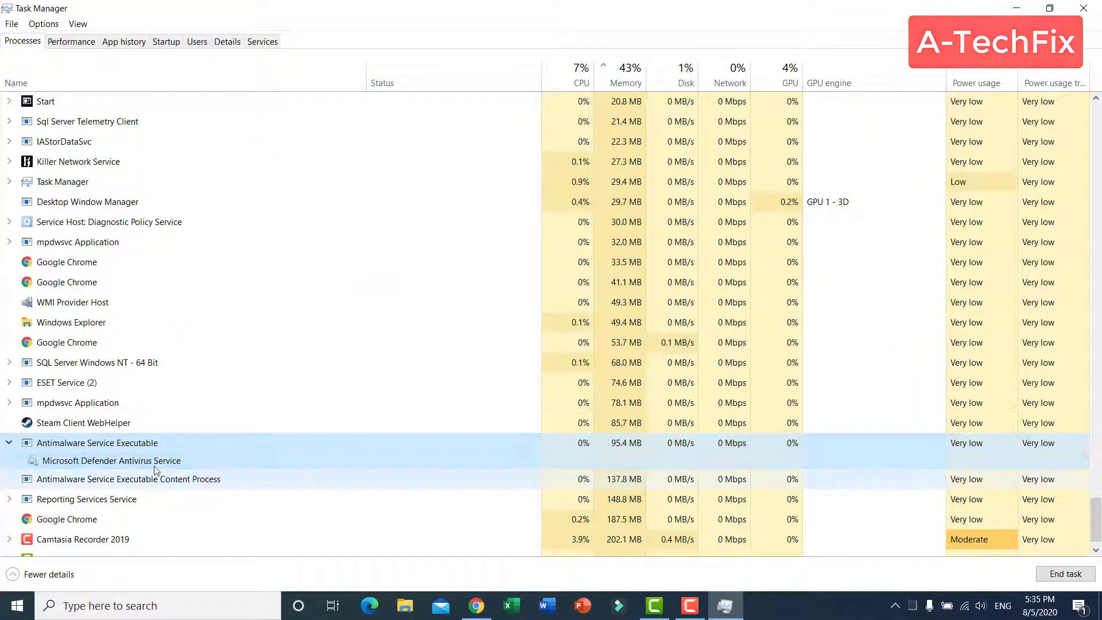
{"action": "scroll", "coordinate": [230, 443], "scroll_direction": "up", "scroll_amount": 3}
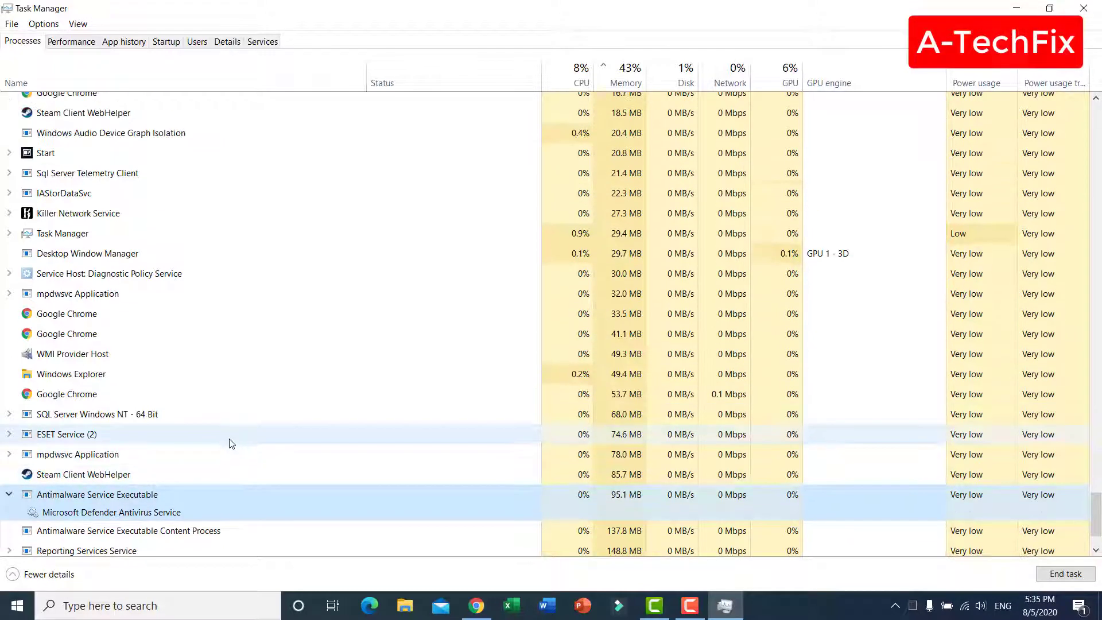
{"action": "scroll", "coordinate": [229, 443], "scroll_direction": "down", "scroll_amount": 2}
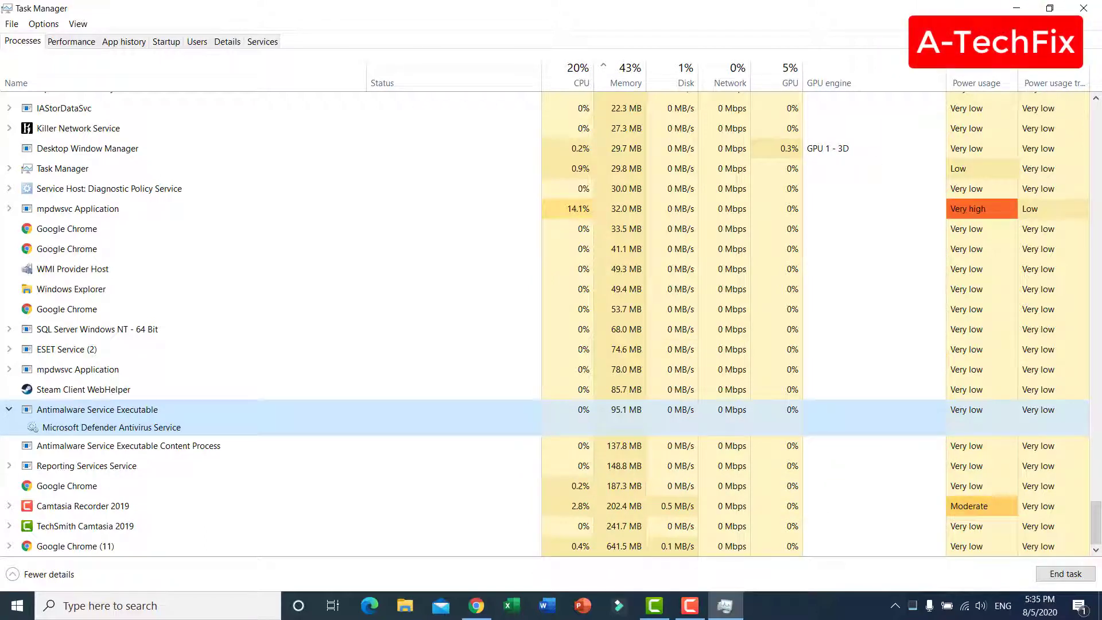
Close Task Manager and go to Settings > Update & Security > Windows Security.
{"action": "left_click", "coordinate": [1087, 9]}
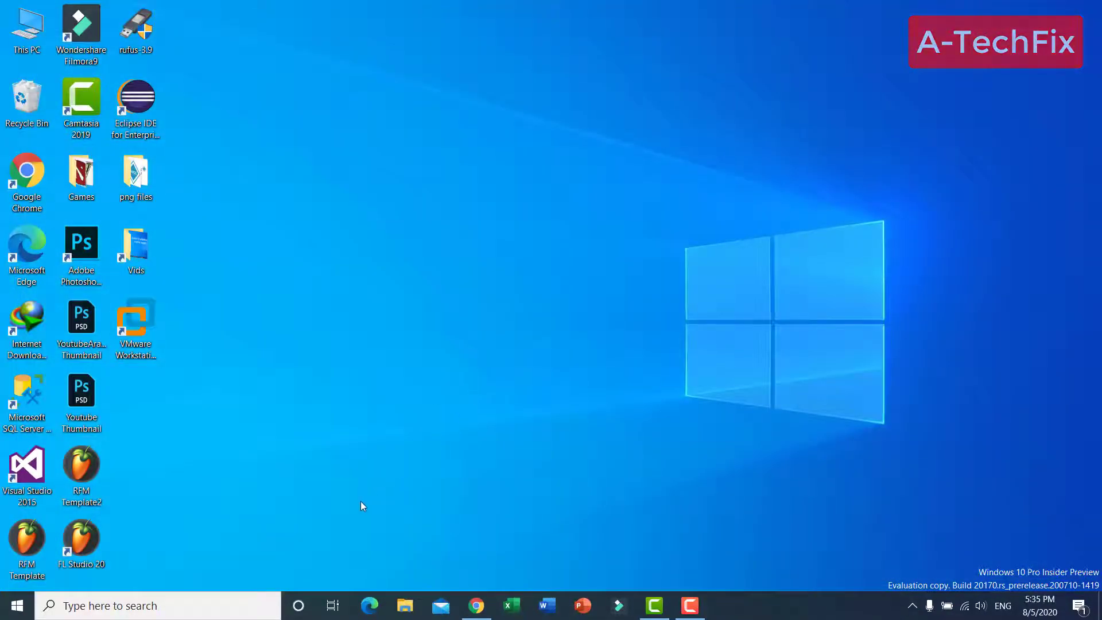
{"action": "left_click", "coordinate": [18, 605]}
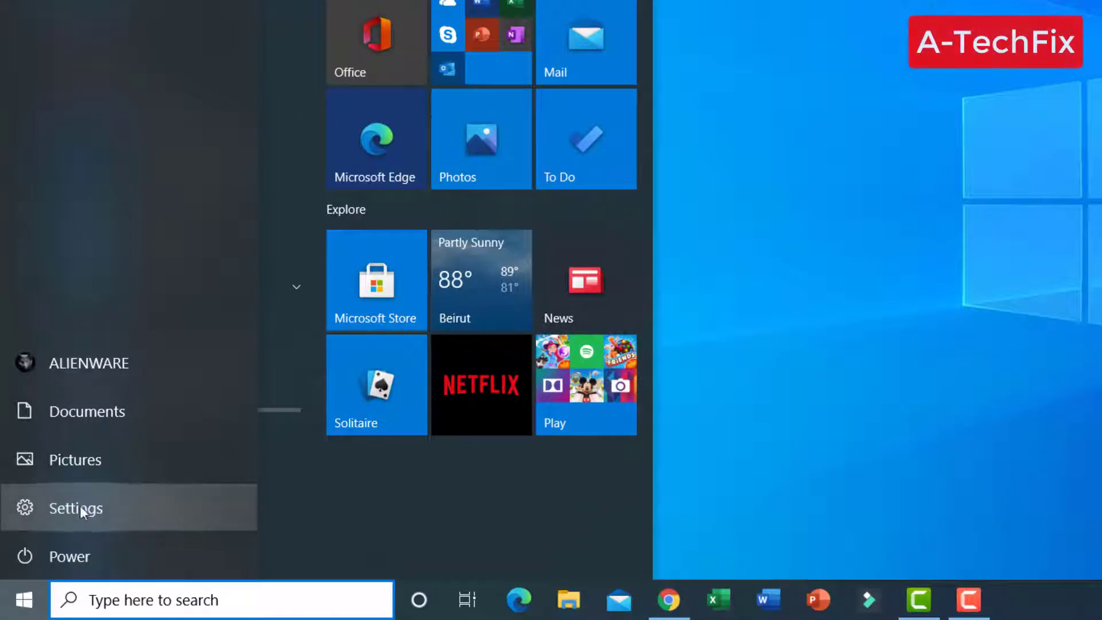
{"action": "left_click", "coordinate": [167, 509]}
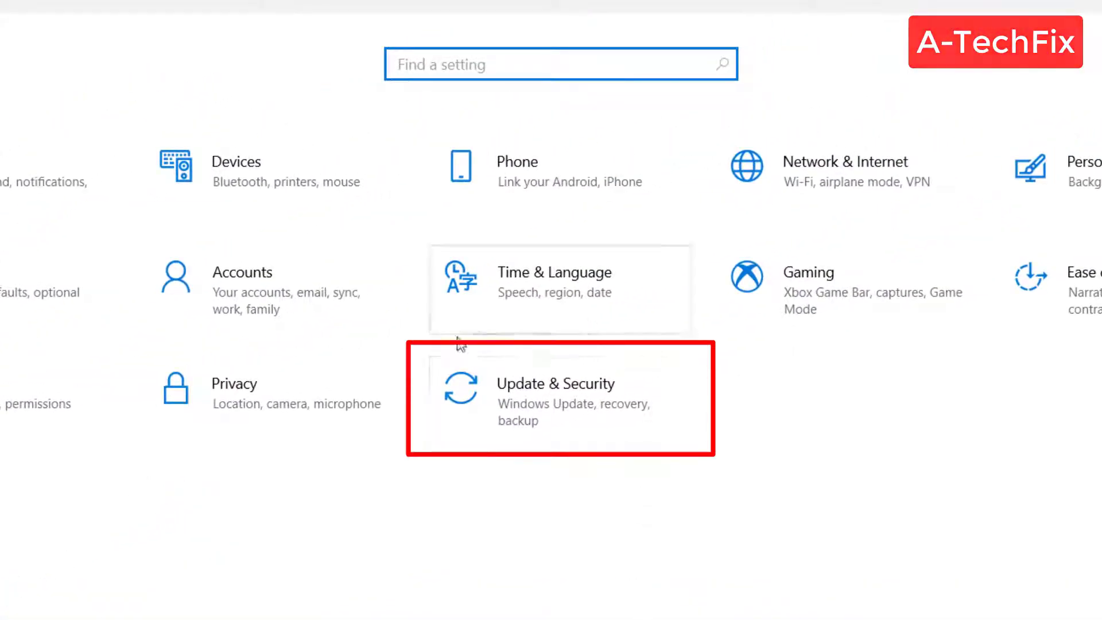
{"action": "left_click", "coordinate": [641, 391]}
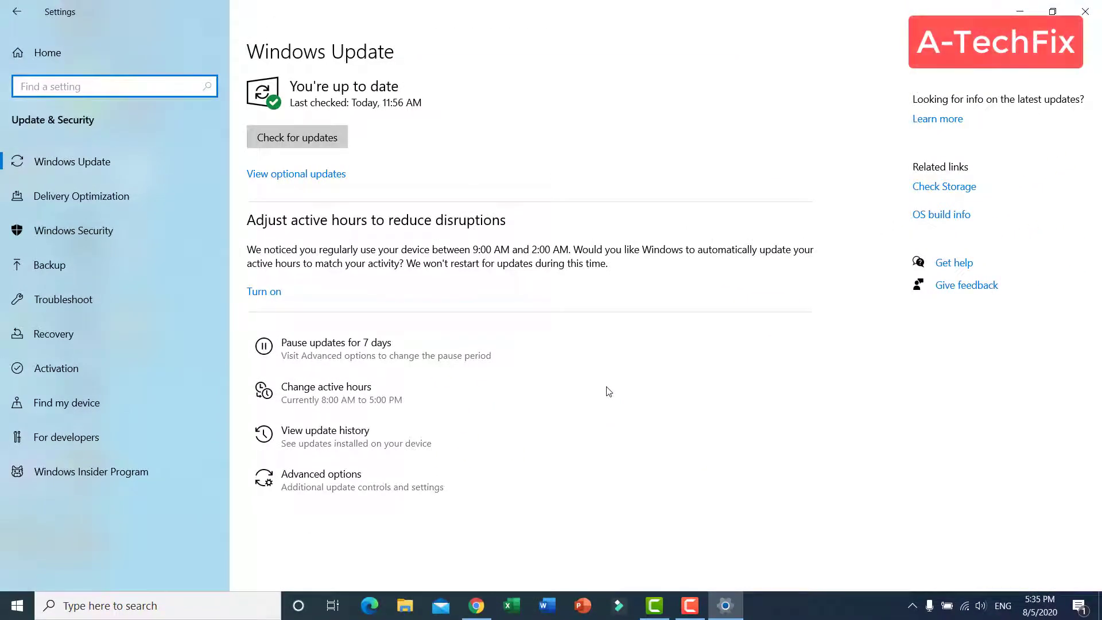
{"action": "left_click", "coordinate": [162, 230]}
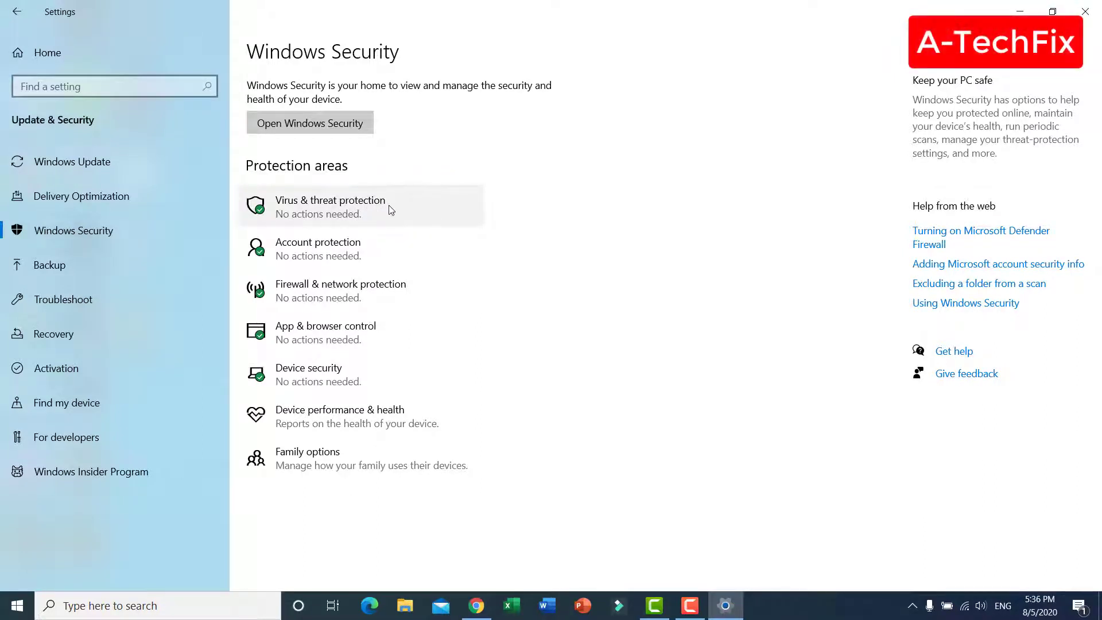
Turn Periodic scanning off under Microsoft Defender Antivirus options, then close Windows Security.
{"action": "left_click", "coordinate": [406, 208]}
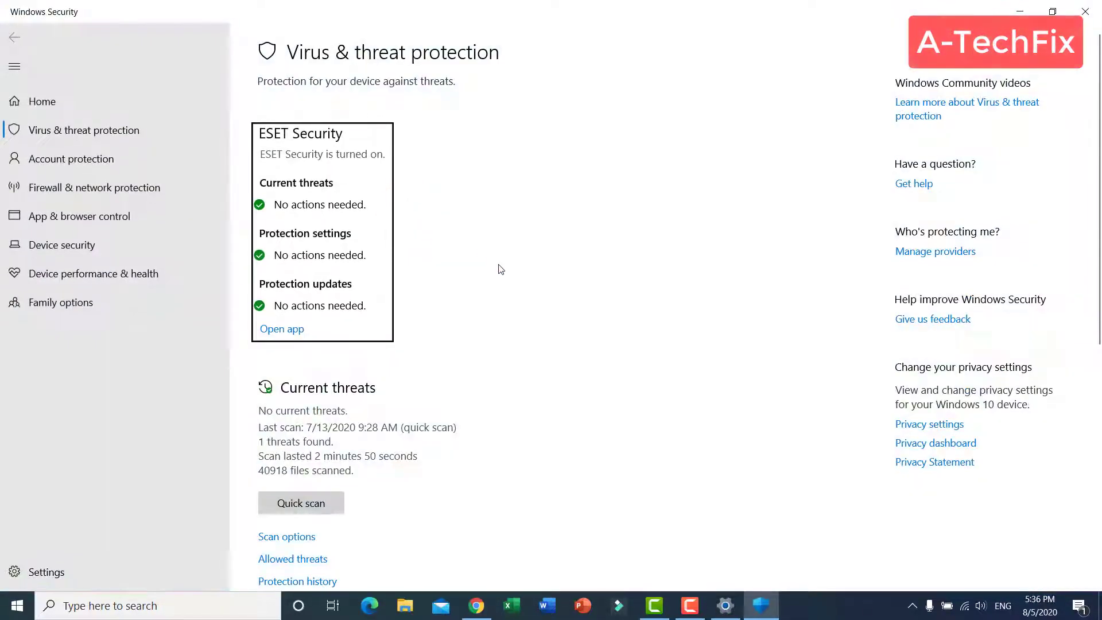
{"action": "scroll", "coordinate": [498, 270], "scroll_direction": "down", "scroll_amount": 3}
{"action": "scroll", "coordinate": [502, 274], "scroll_direction": "down", "scroll_amount": 1}
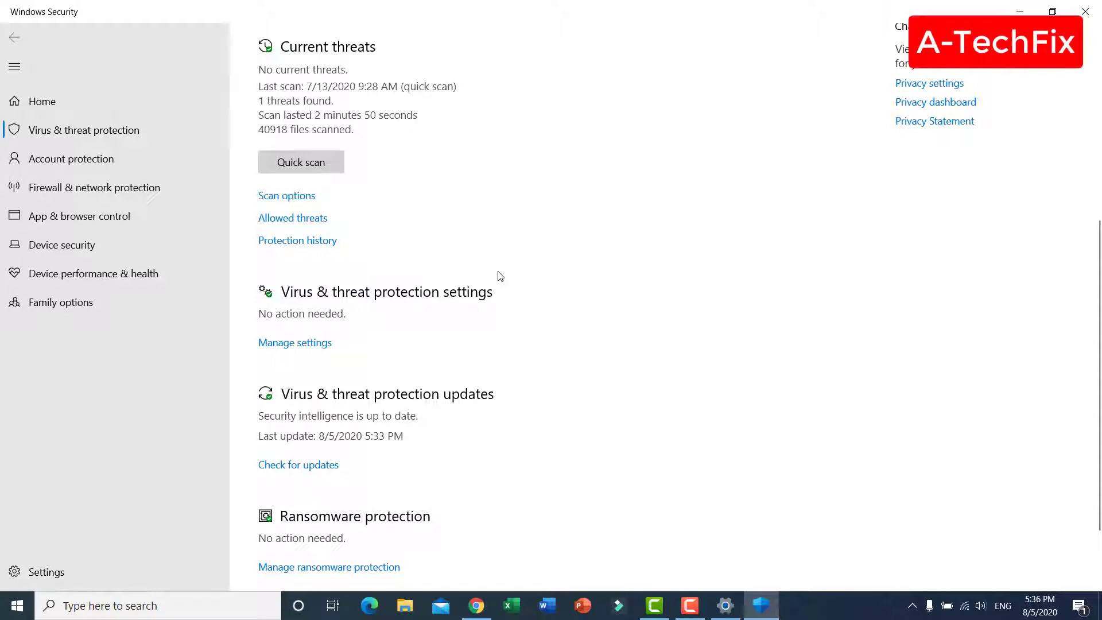
{"action": "scroll", "coordinate": [498, 276], "scroll_direction": "down", "scroll_amount": 1}
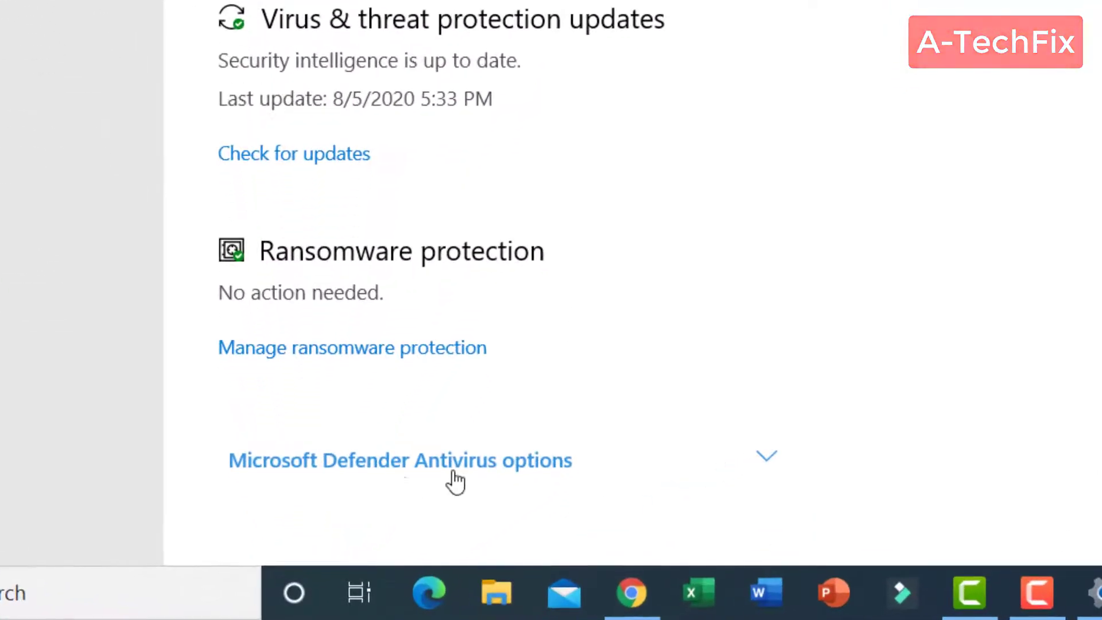
{"action": "left_click", "coordinate": [556, 464]}
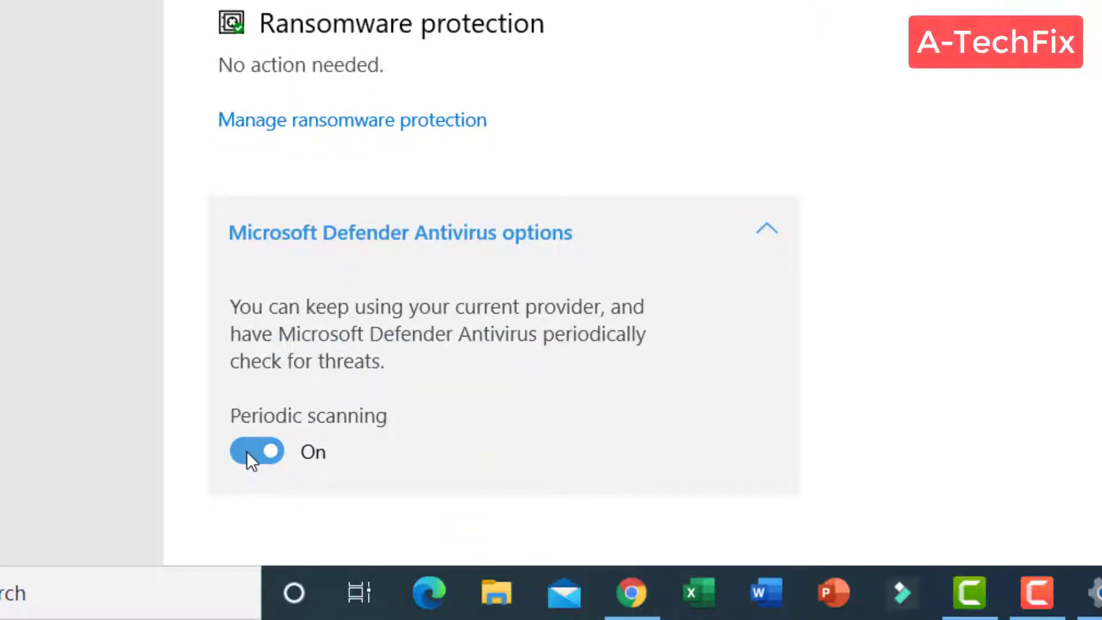
{"action": "left_click", "coordinate": [275, 531]}
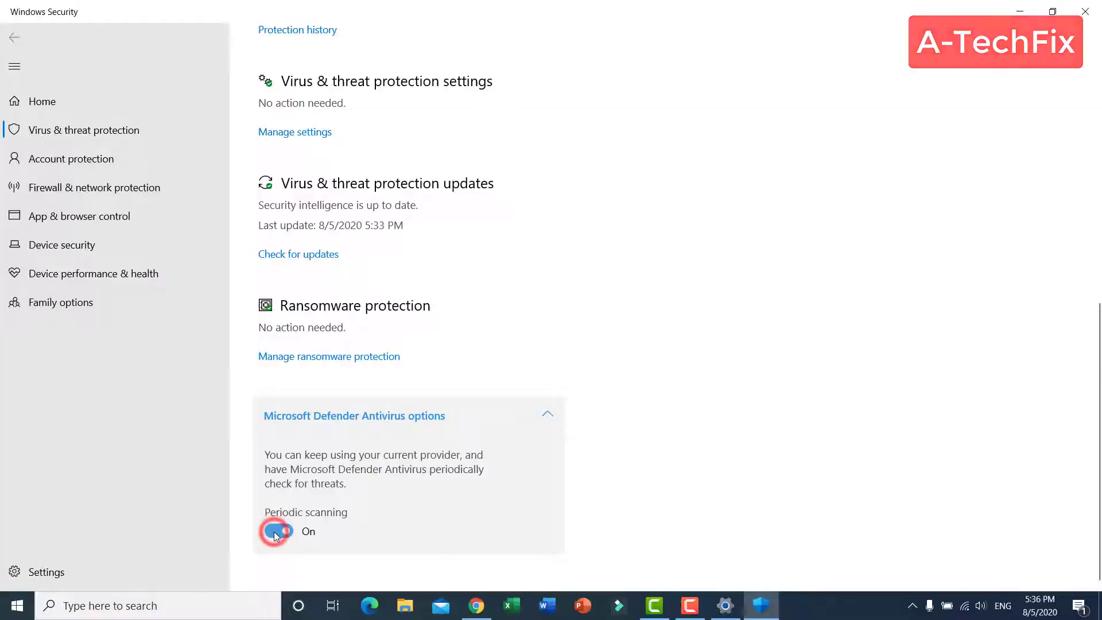
{"action": "left_click", "coordinate": [455, 402]}
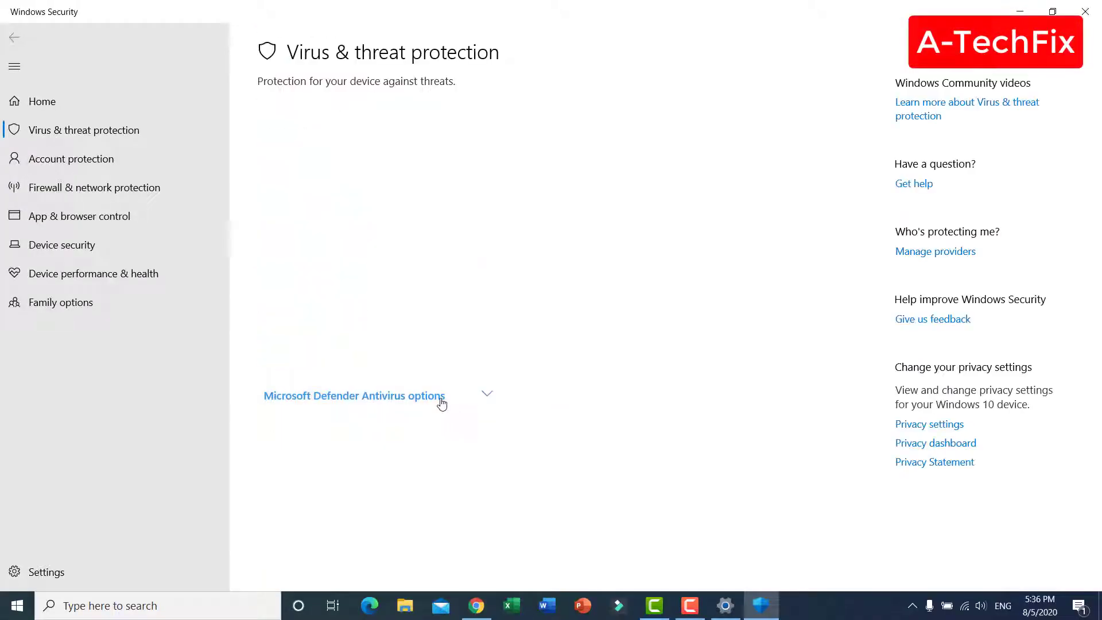
{"action": "left_click", "coordinate": [1083, 19]}
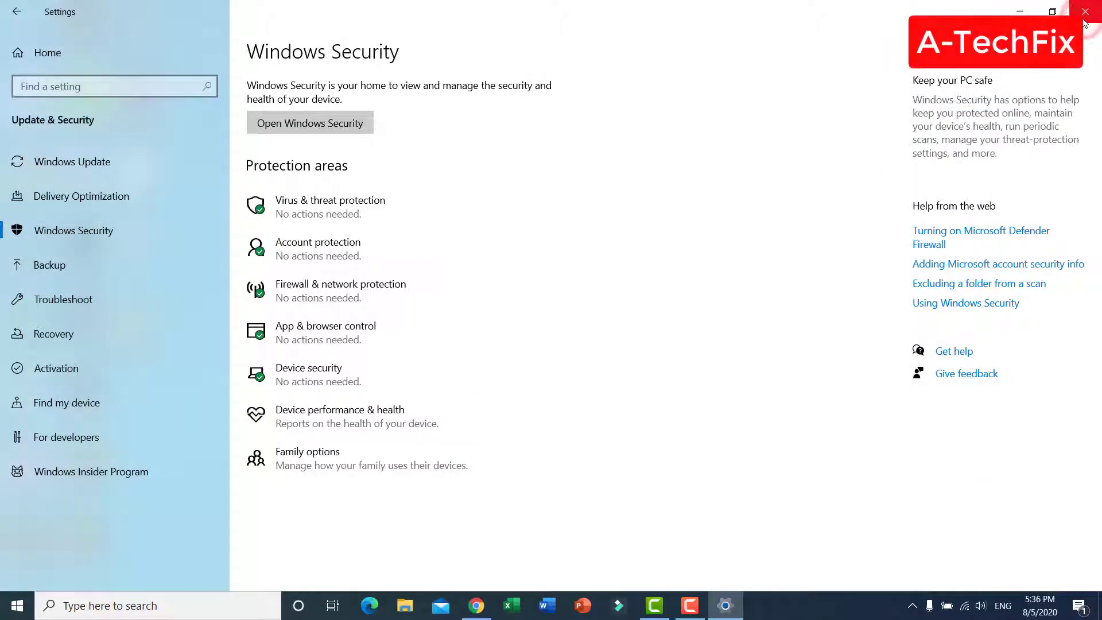
Close Settings and run gpedit.msc from the Run dialog.
{"action": "left_click", "coordinate": [1083, 19]}
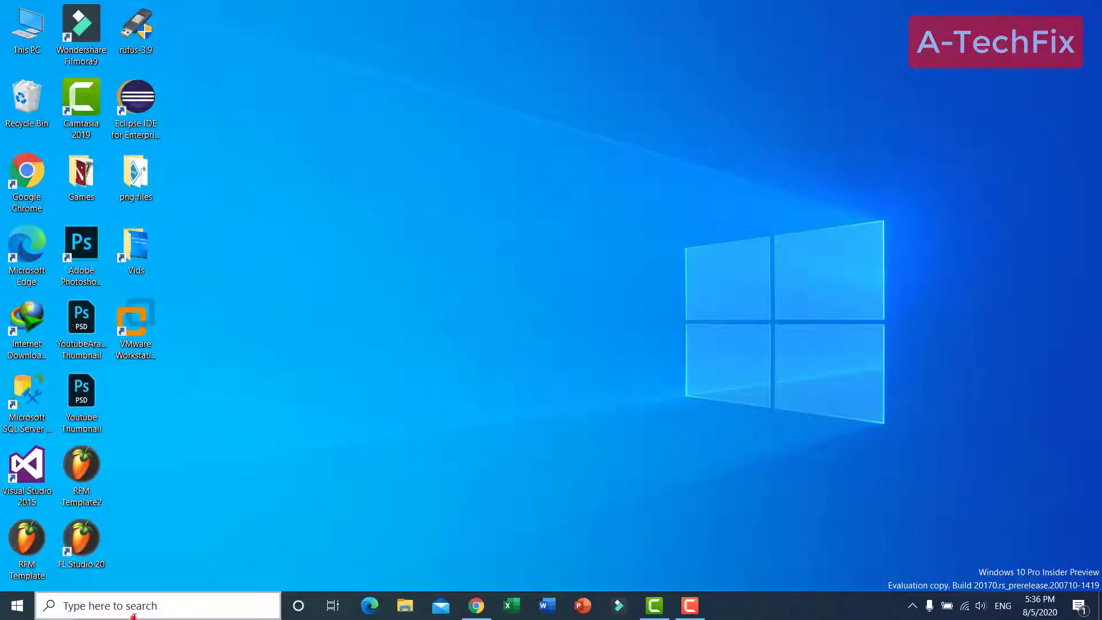
{"action": "left_click", "coordinate": [137, 606]}
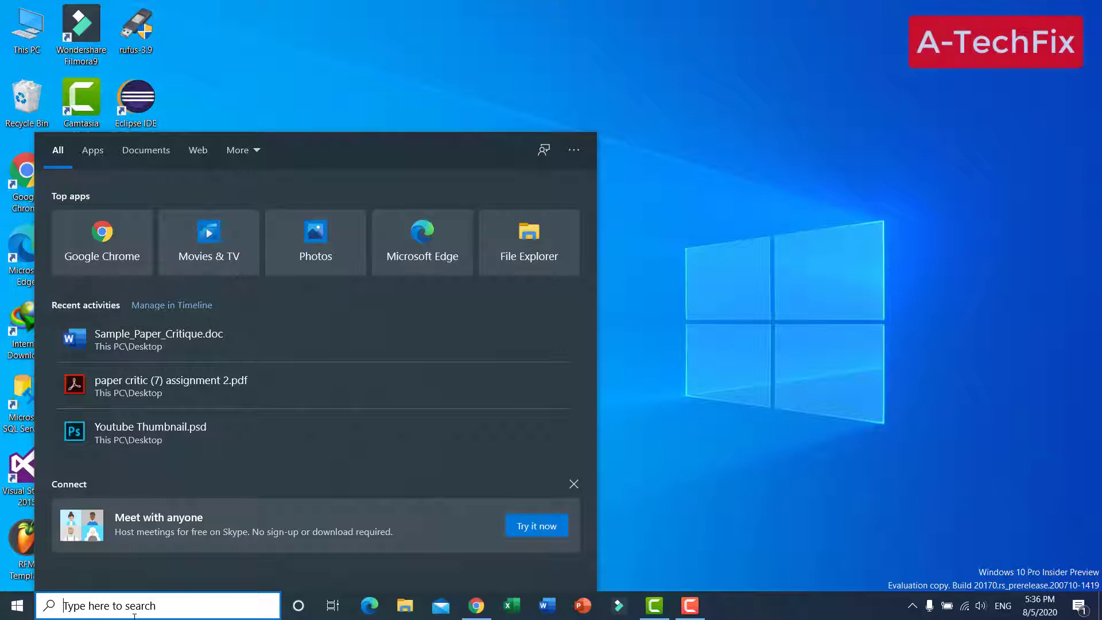
{"action": "type", "text": "run"}
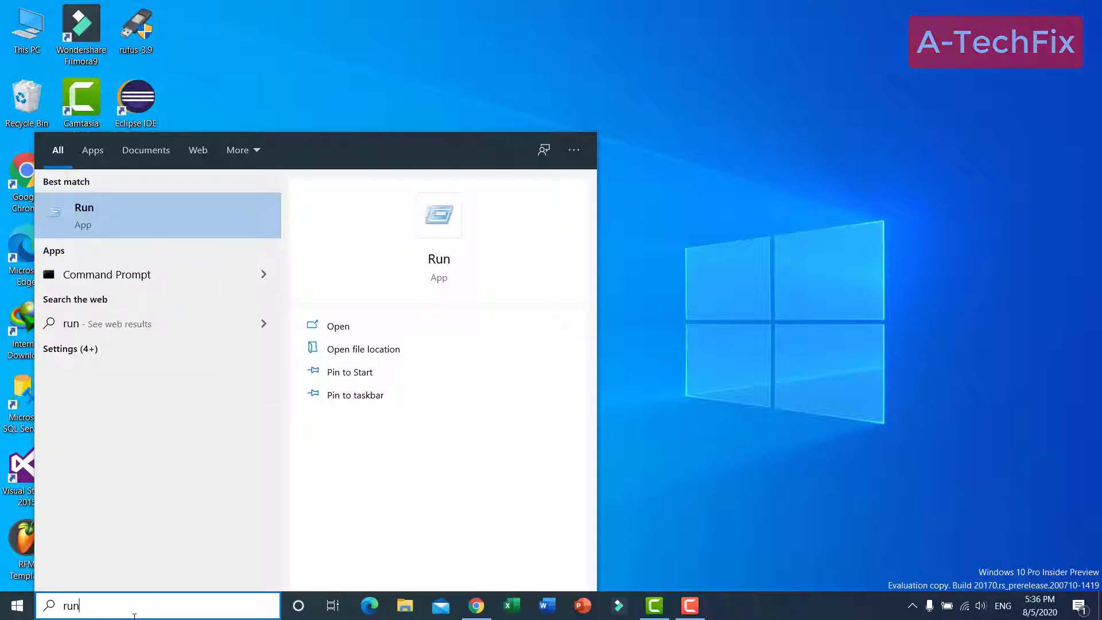
{"action": "key", "text": "Return"}
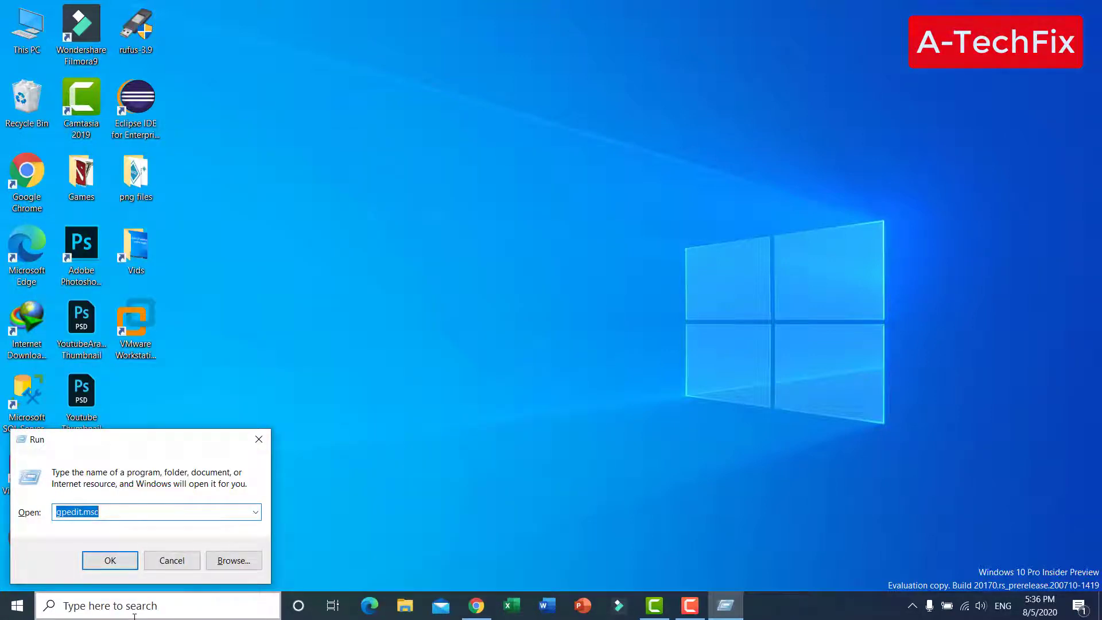
{"action": "key", "text": "BackSpace"}
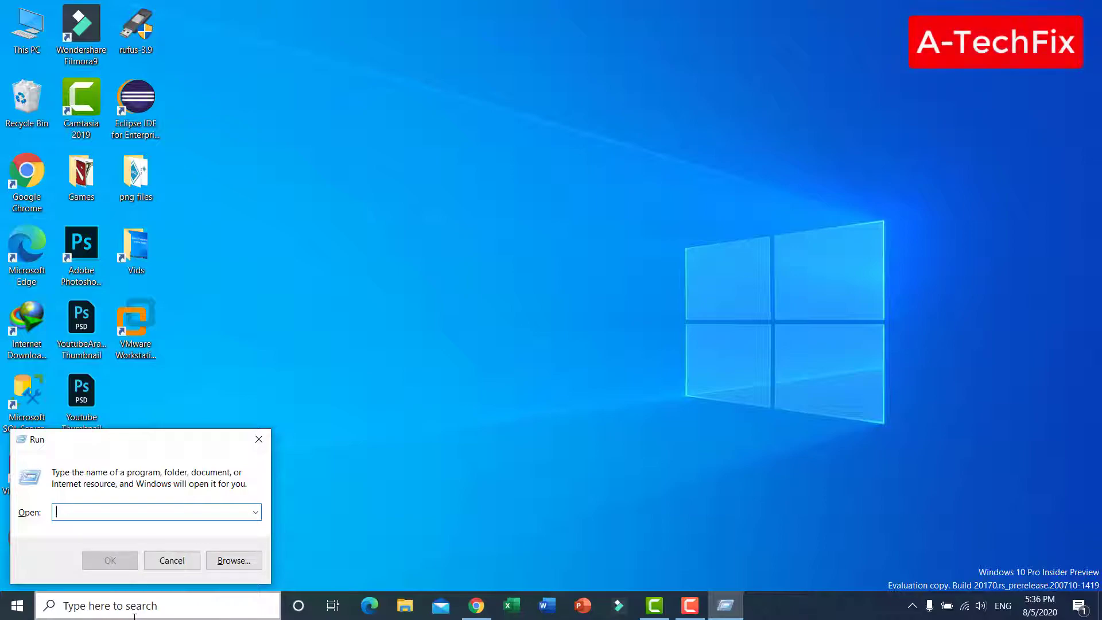
{"action": "type", "text": "gped"}
{"action": "type", "text": "it"}
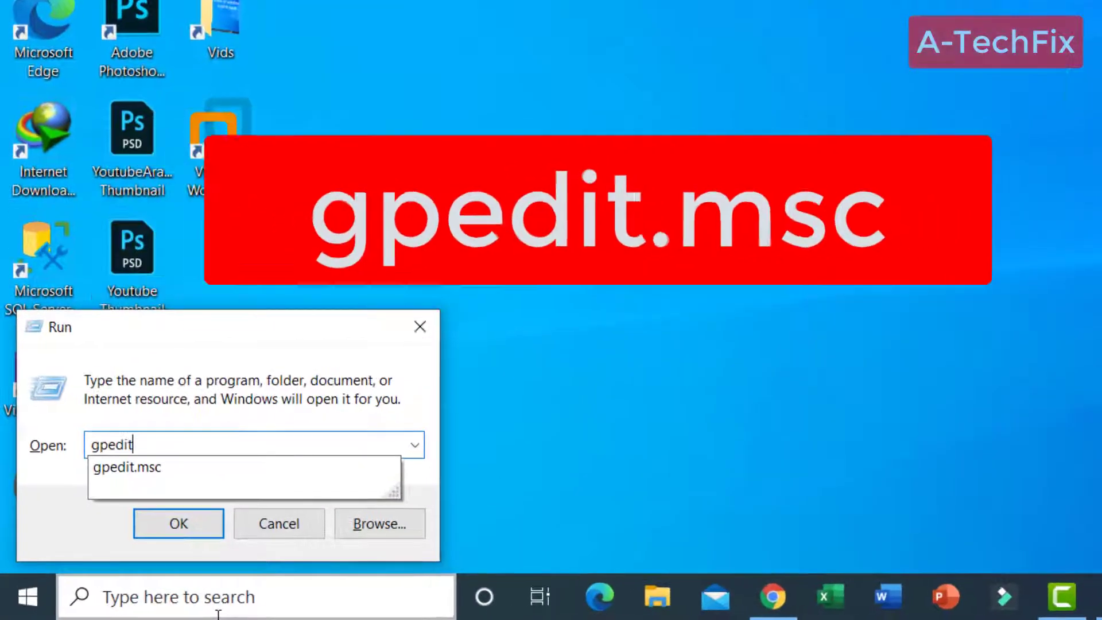
{"action": "type", "text": ".ms"}
{"action": "type", "text": "c"}
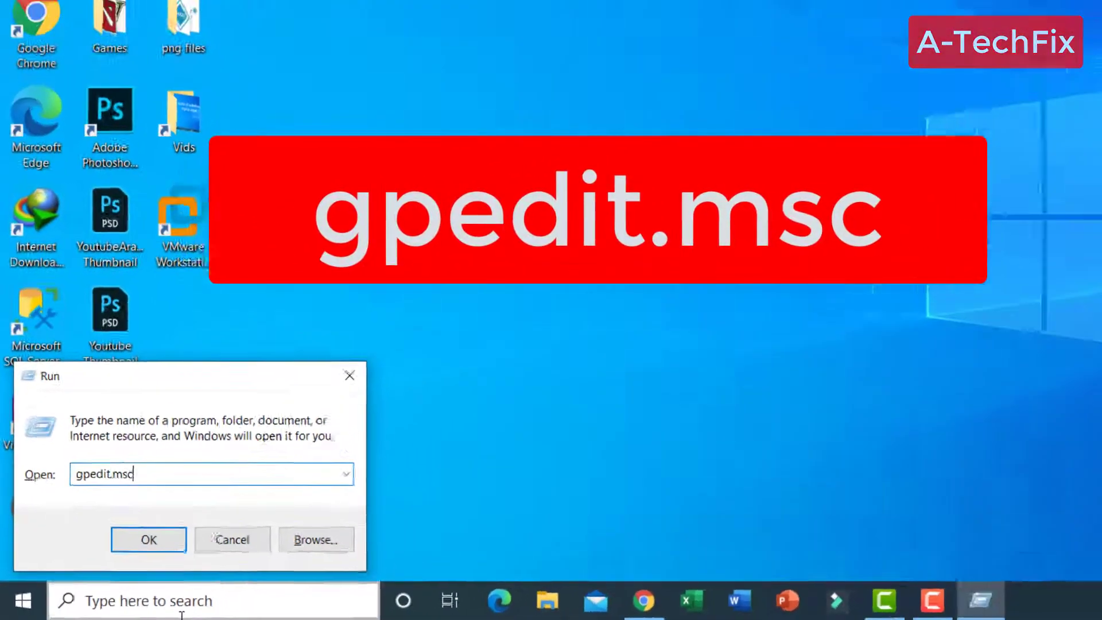
{"action": "key", "text": "Return"}
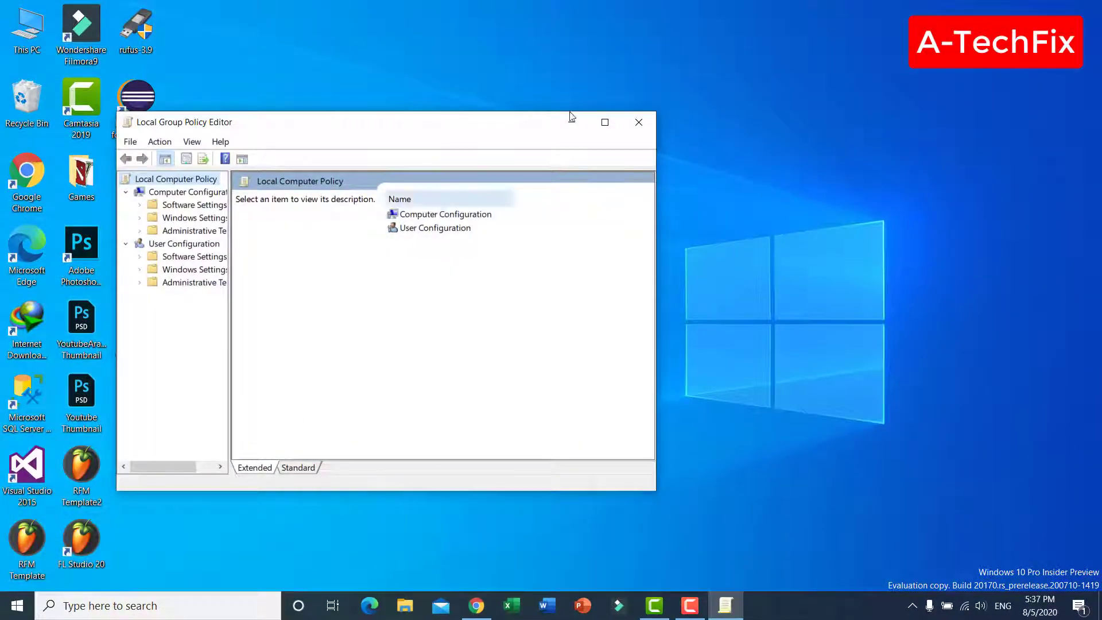
Maximize the editor and browse Administrative Templates > Windows Components > Microsoft Defender Antivirus.
{"action": "left_click", "coordinate": [605, 121]}
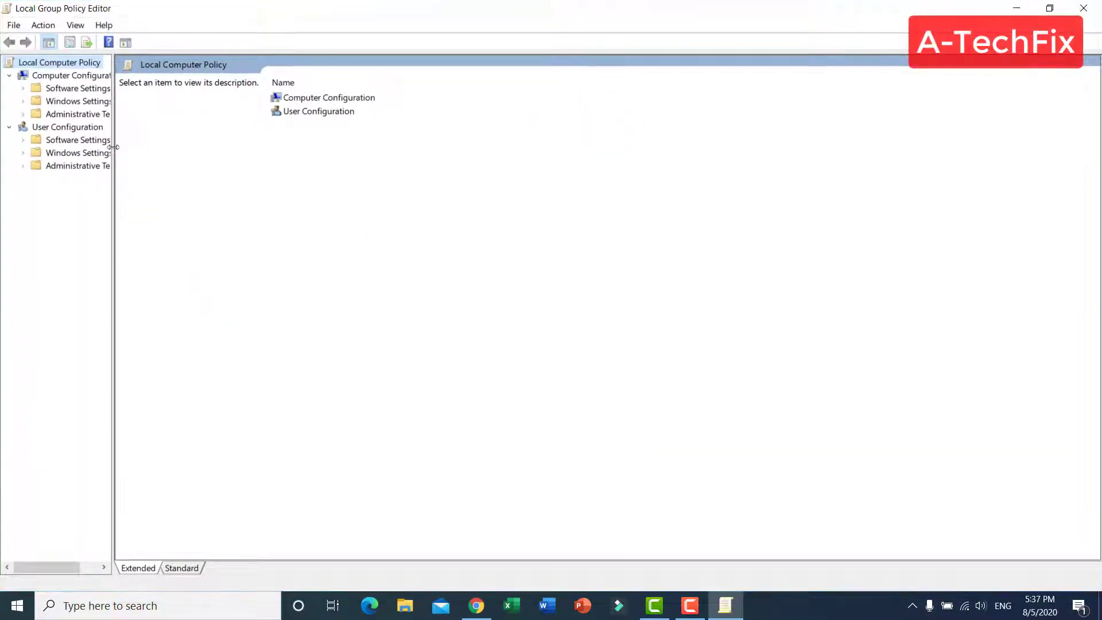
{"action": "left_click_drag", "start_coordinate": [113, 147], "coordinate": [248, 152]}
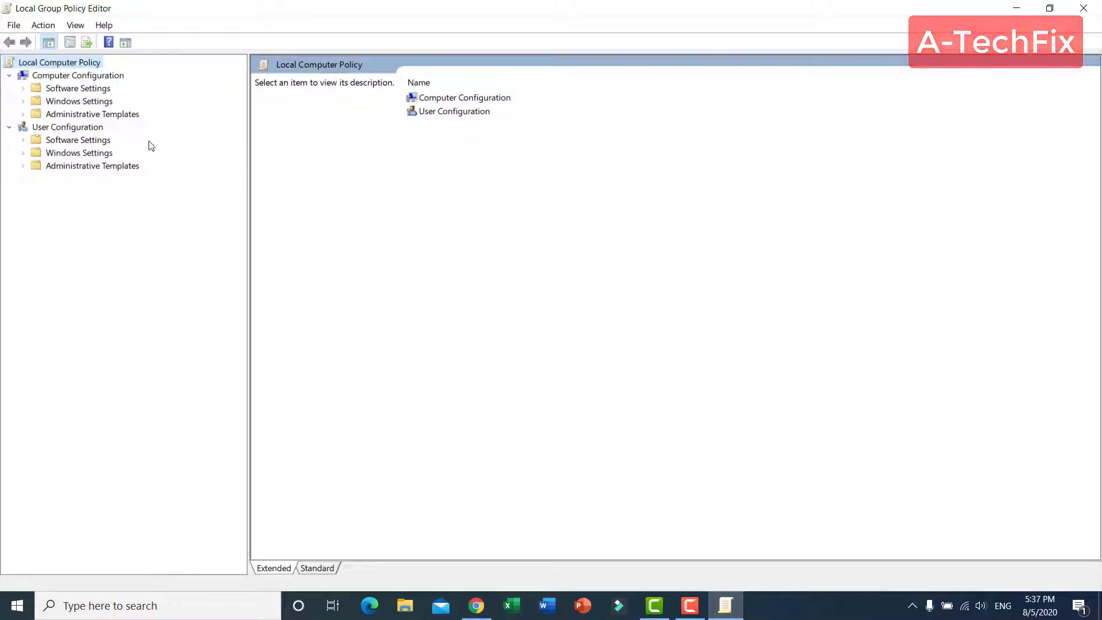
{"action": "double_click", "coordinate": [118, 115]}
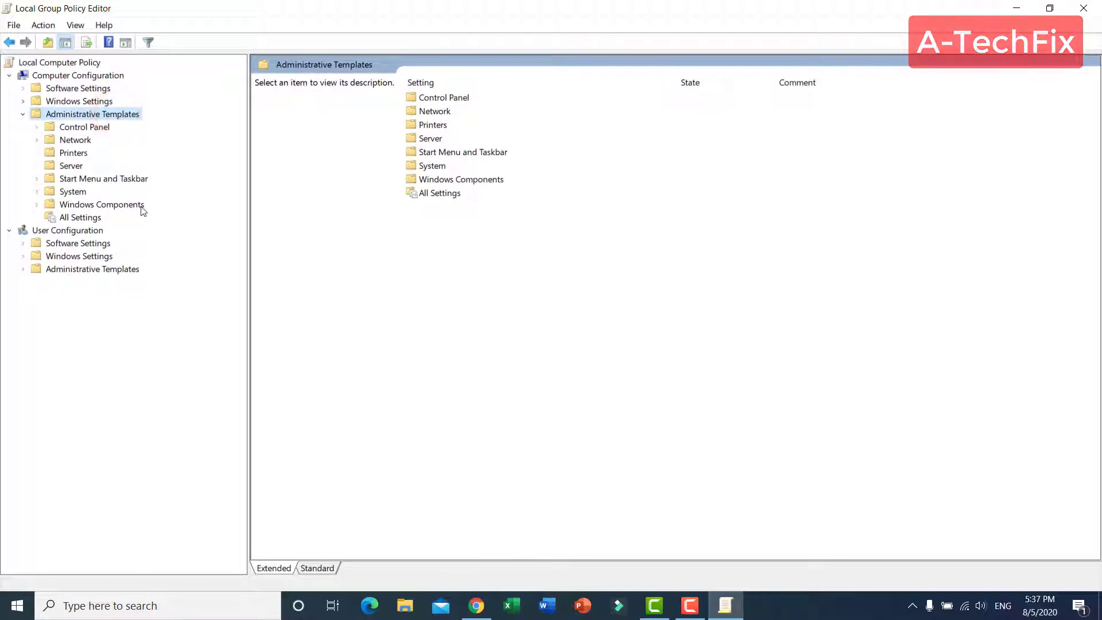
{"action": "double_click", "coordinate": [129, 205]}
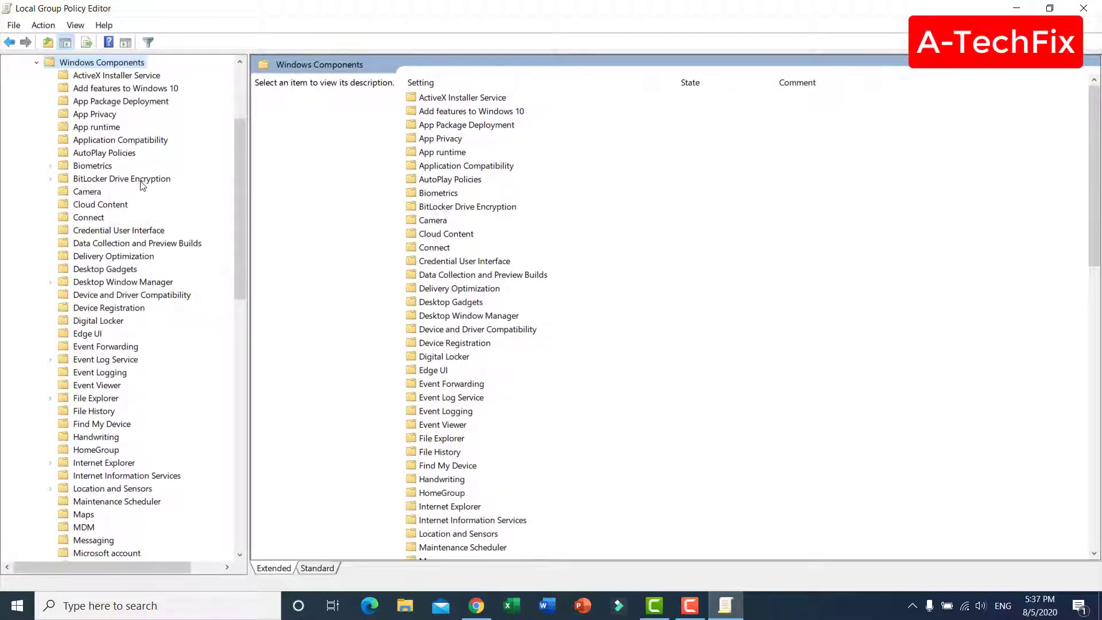
{"action": "scroll", "coordinate": [140, 185], "scroll_direction": "down", "scroll_amount": 1}
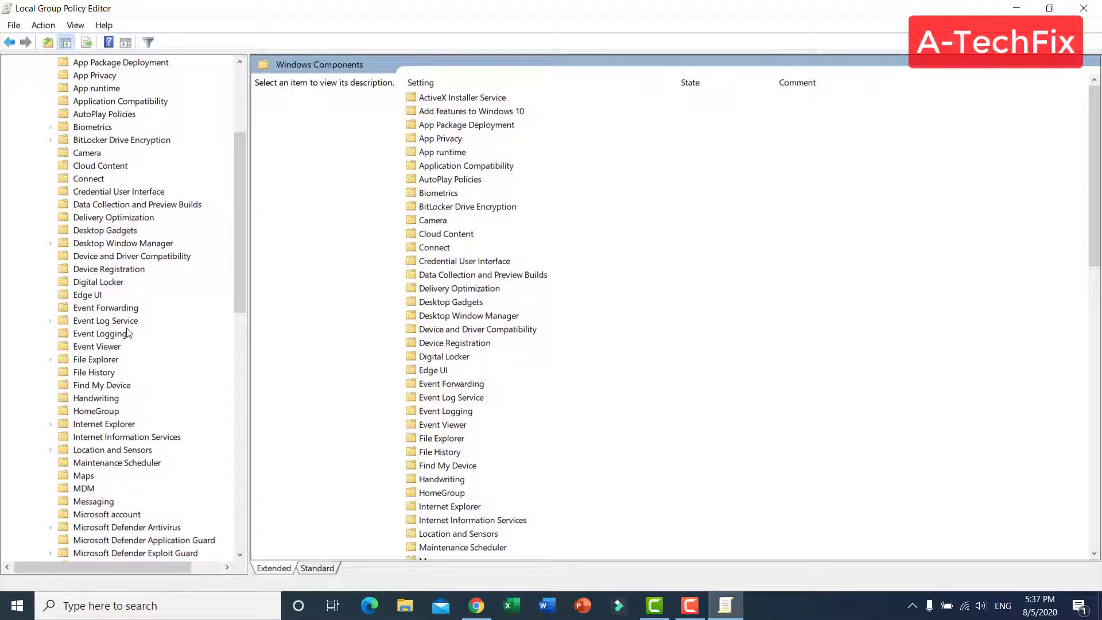
{"action": "scroll", "coordinate": [155, 521], "scroll_direction": "down", "scroll_amount": 2}
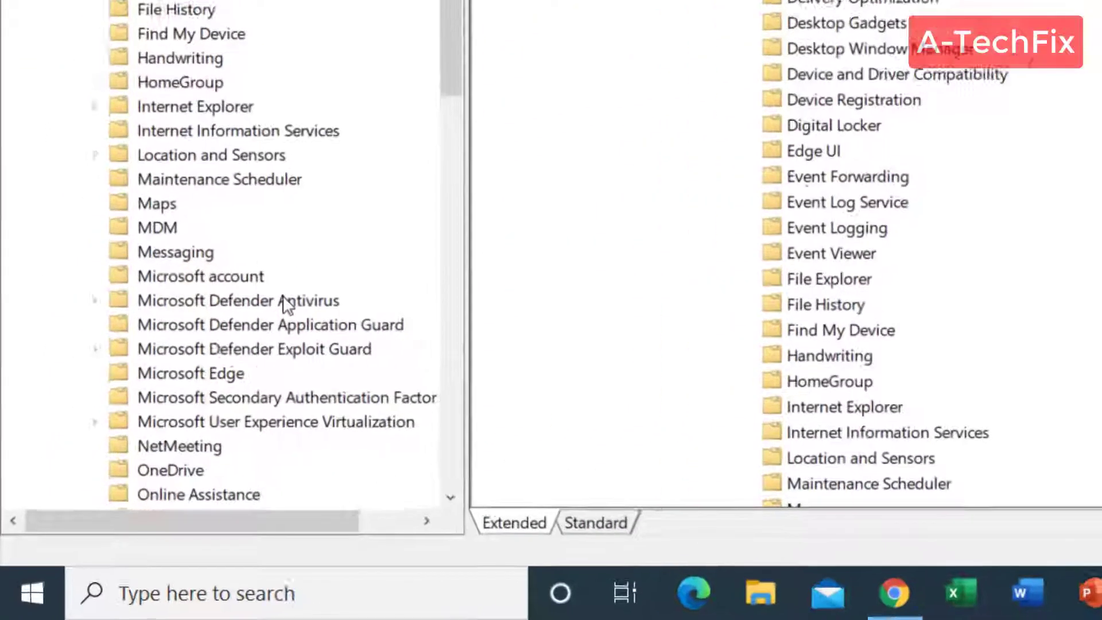
{"action": "left_click", "coordinate": [285, 301]}
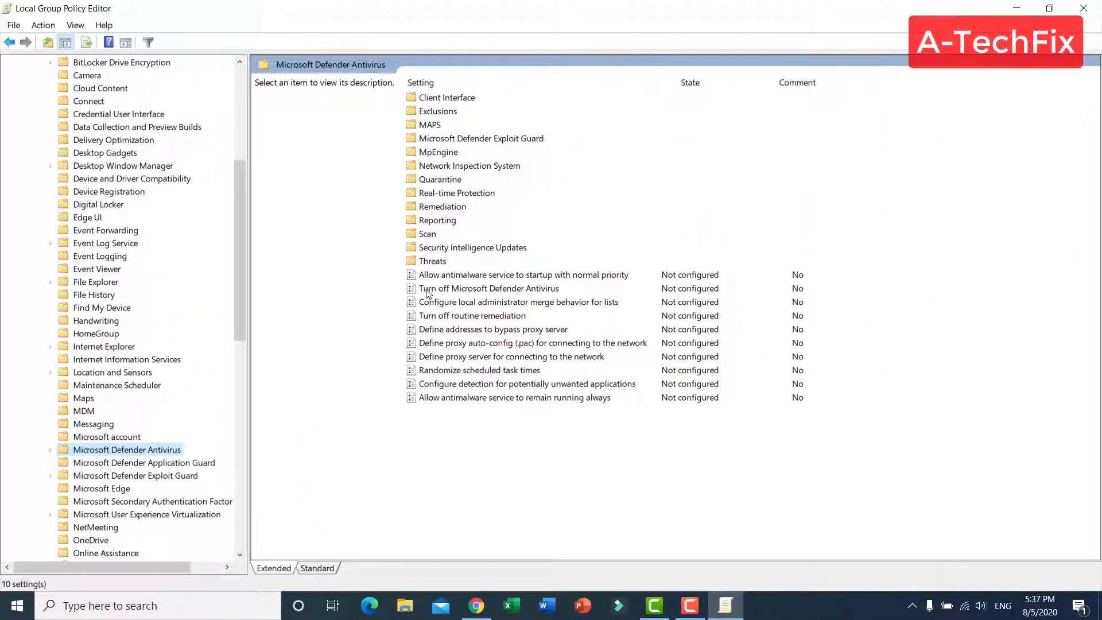
Set the 'Turn off Microsoft Defender Antivirus' policy to Disabled and apply it.
{"action": "left_click", "coordinate": [576, 292]}
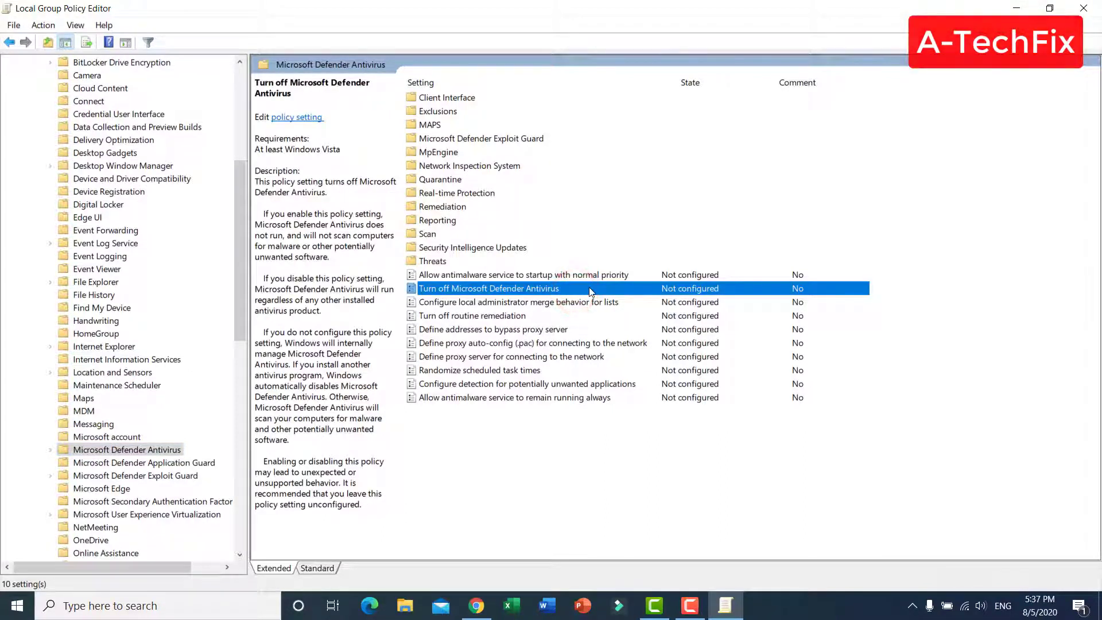
{"action": "double_click", "coordinate": [582, 291]}
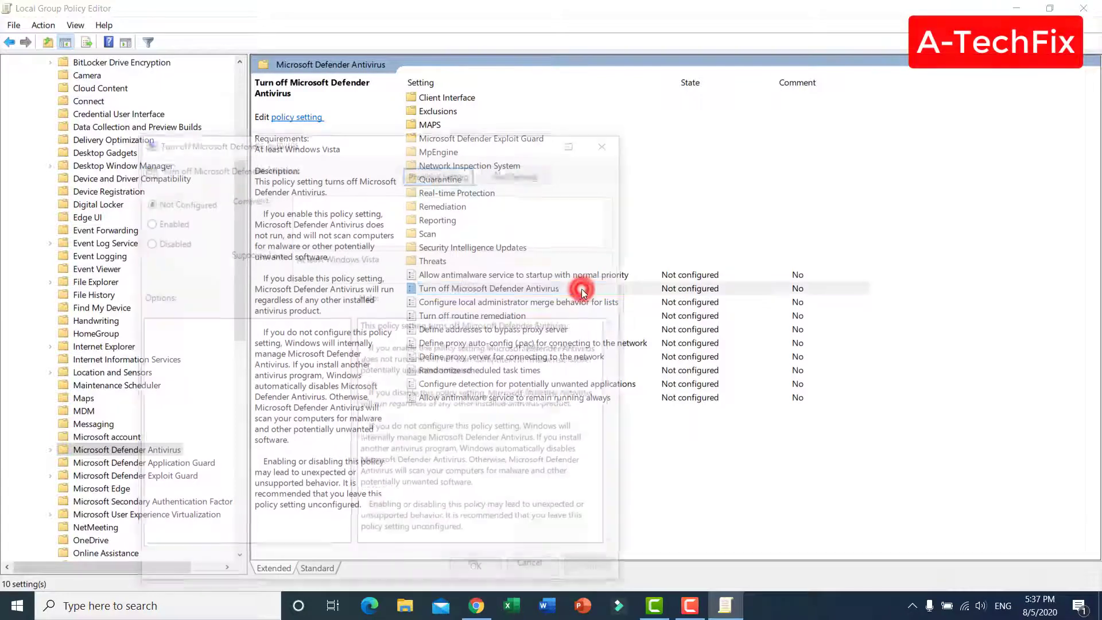
{"action": "left_click_drag", "start_coordinate": [341, 146], "coordinate": [425, 100]}
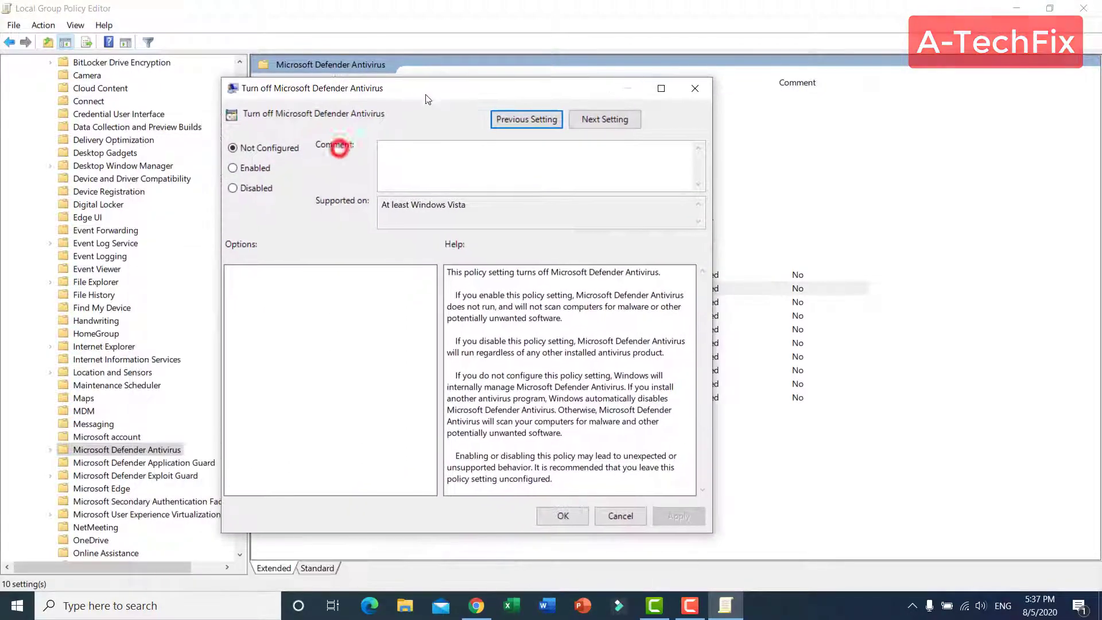
{"action": "left_click", "coordinate": [254, 190]}
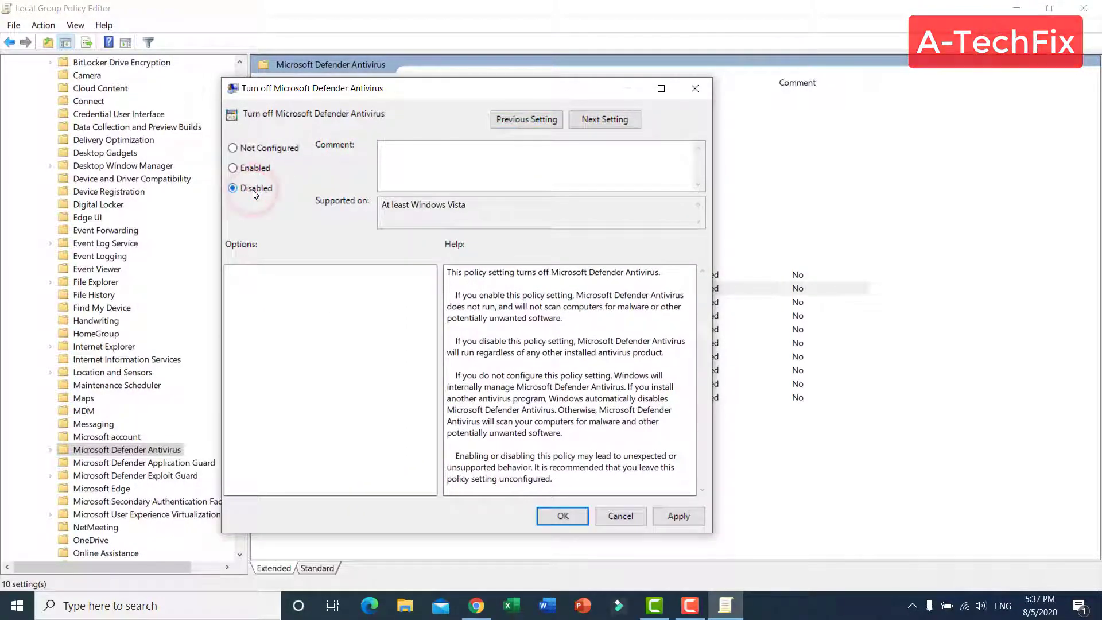
{"action": "left_click", "coordinate": [691, 518]}
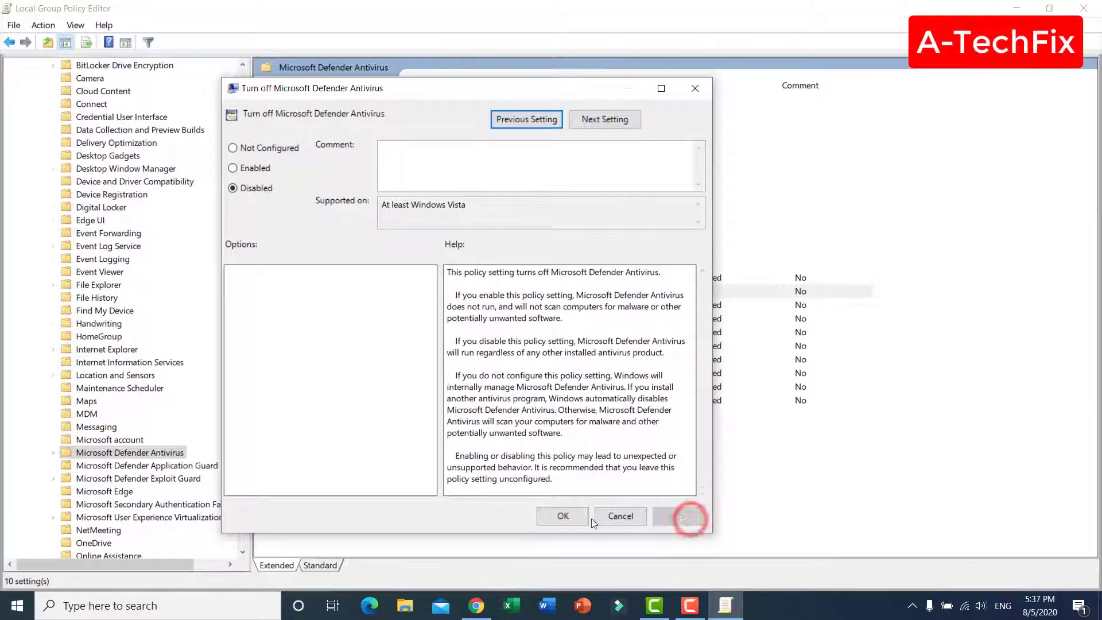
{"action": "left_click", "coordinate": [563, 516]}
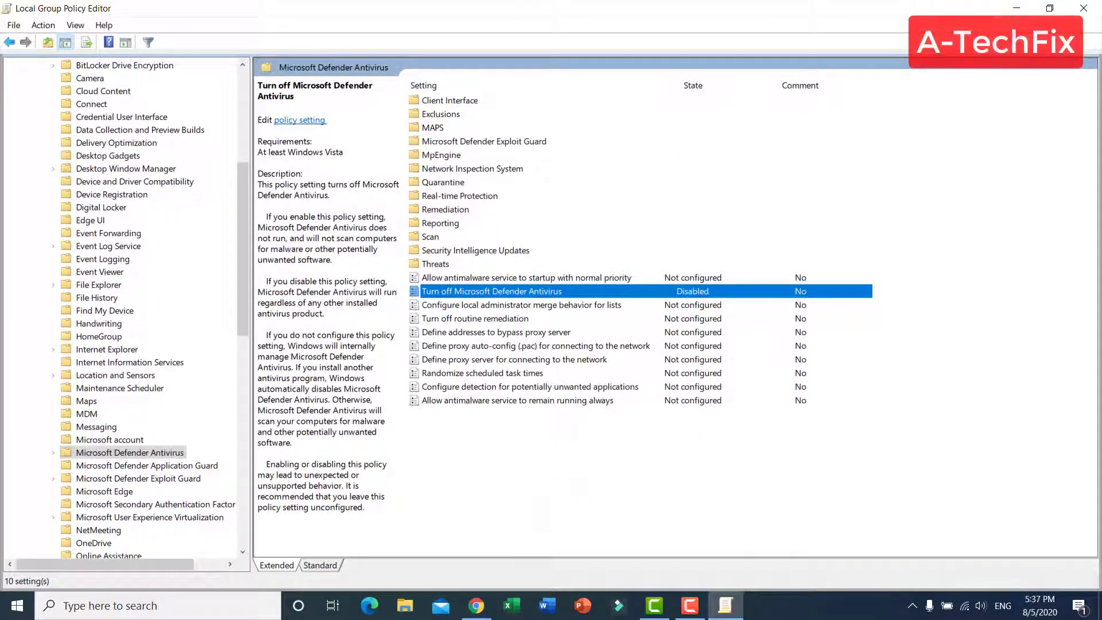
Minimize the policy editor, refresh the desktop, and launch Task Manager from the taskbar.
{"action": "left_click", "coordinate": [1016, 8]}
{"action": "right_click", "coordinate": [474, 301]}
{"action": "left_click", "coordinate": [513, 342]}
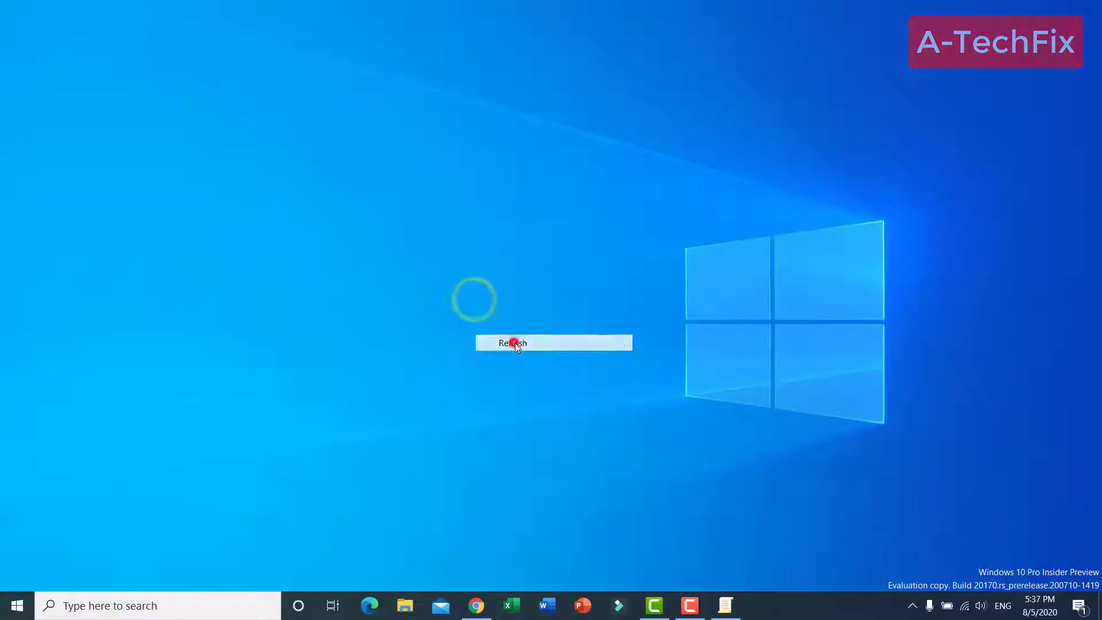
{"action": "right_click", "coordinate": [813, 613]}
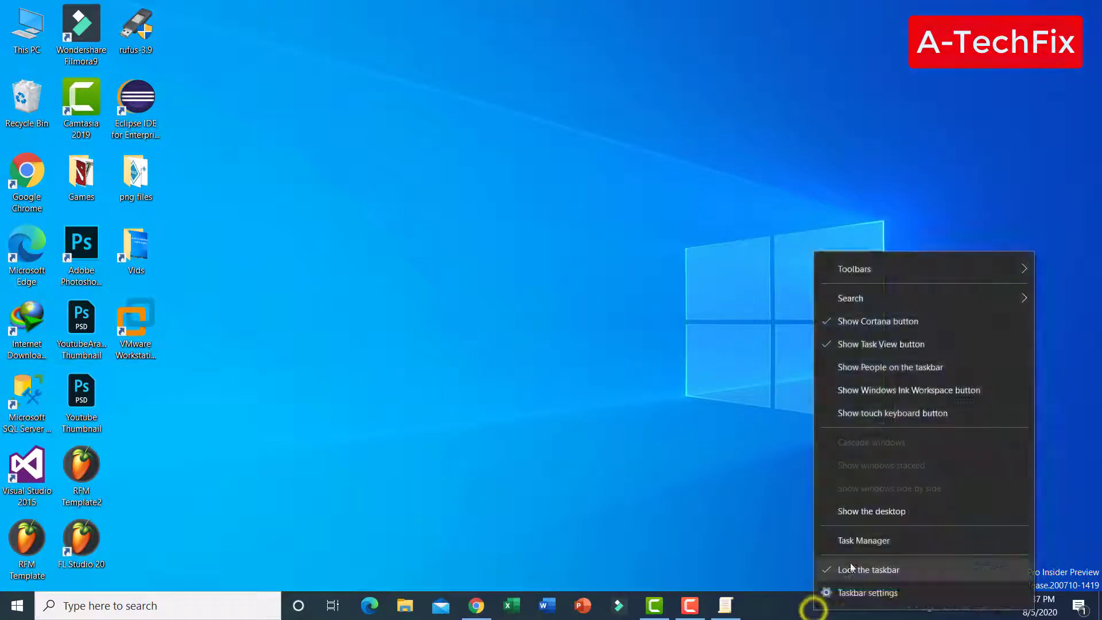
{"action": "left_click", "coordinate": [931, 540]}
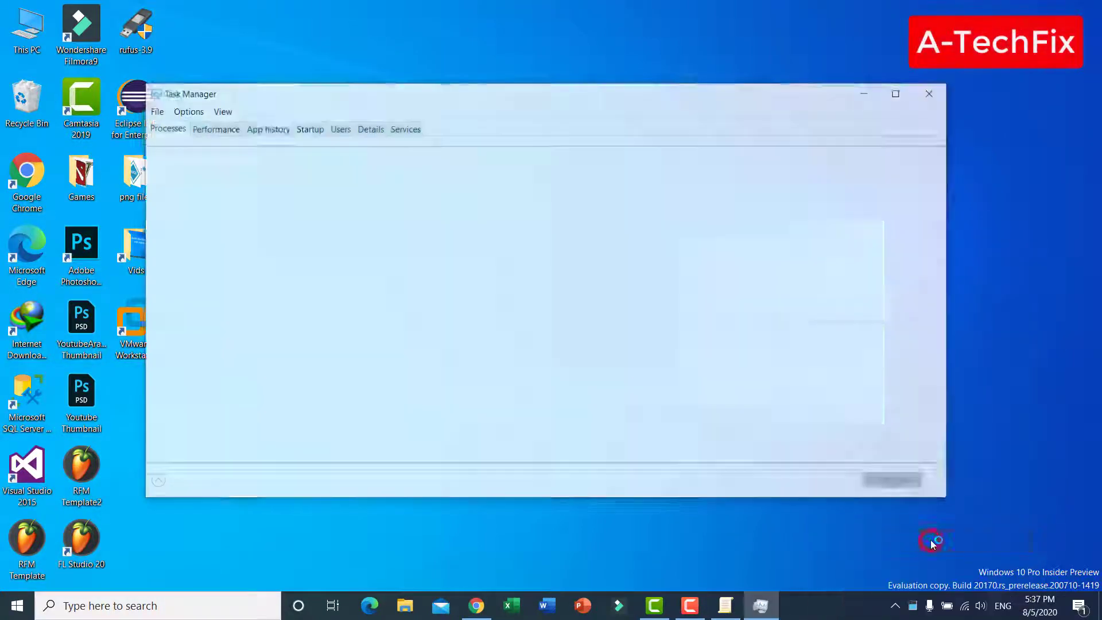
Maximize Task Manager and look through the Processes list for Microsoft Defender Antivirus.
{"action": "double_click", "coordinate": [603, 97]}
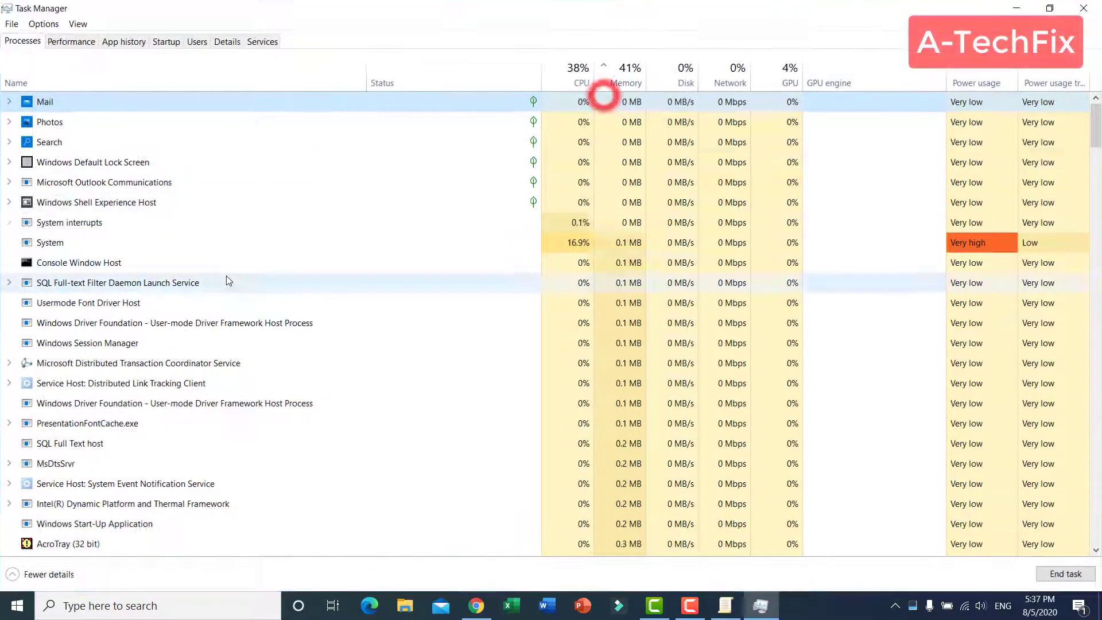
{"action": "left_click", "coordinate": [164, 205]}
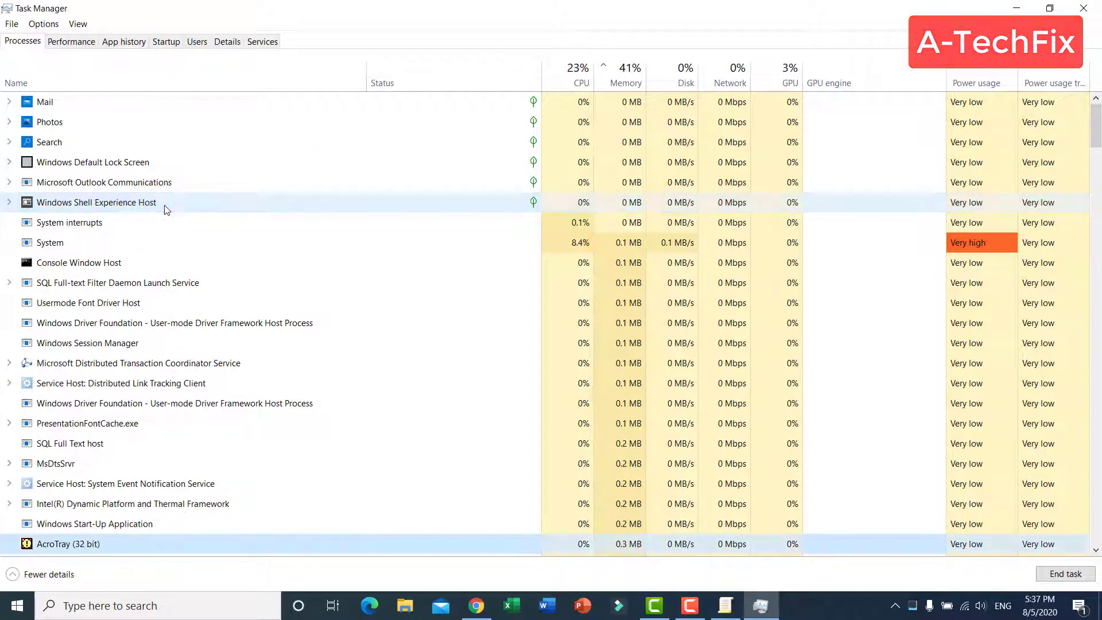
{"action": "left_click", "coordinate": [172, 185]}
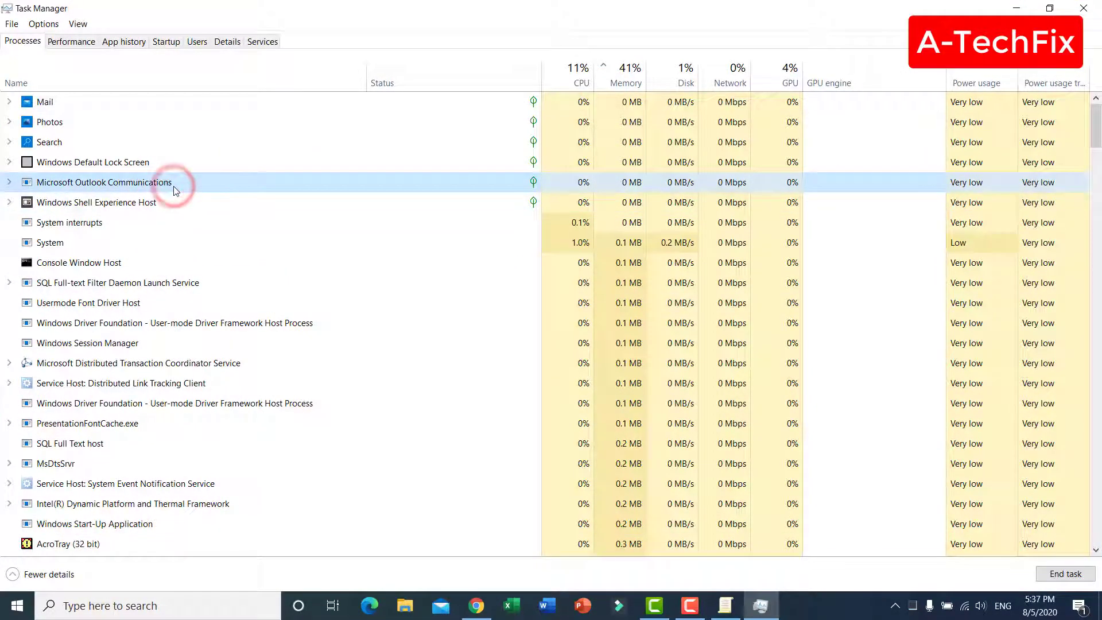
{"action": "scroll", "coordinate": [209, 266], "scroll_direction": "down", "scroll_amount": 2}
{"action": "scroll", "coordinate": [210, 266], "scroll_direction": "down", "scroll_amount": 3}
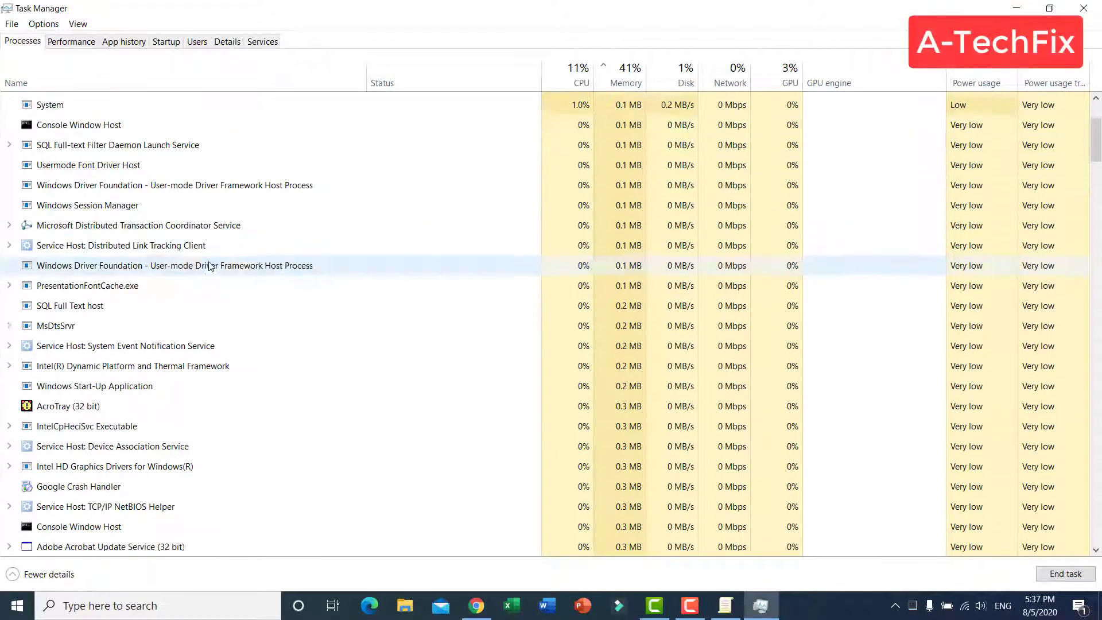
{"action": "scroll", "coordinate": [209, 265], "scroll_direction": "down", "scroll_amount": 1}
{"action": "scroll", "coordinate": [209, 265], "scroll_direction": "down", "scroll_amount": 1}
{"action": "scroll", "coordinate": [210, 266], "scroll_direction": "down", "scroll_amount": 1}
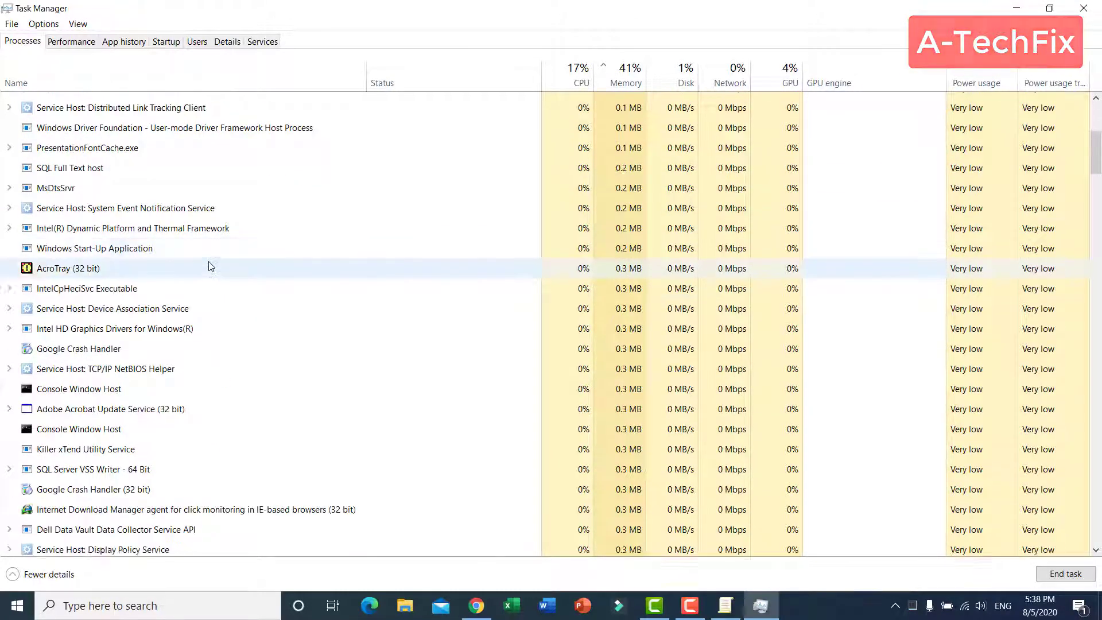
{"action": "scroll", "coordinate": [208, 265], "scroll_direction": "down", "scroll_amount": 2}
{"action": "scroll", "coordinate": [211, 267], "scroll_direction": "down", "scroll_amount": 1}
{"action": "scroll", "coordinate": [211, 267], "scroll_direction": "down", "scroll_amount": 3}
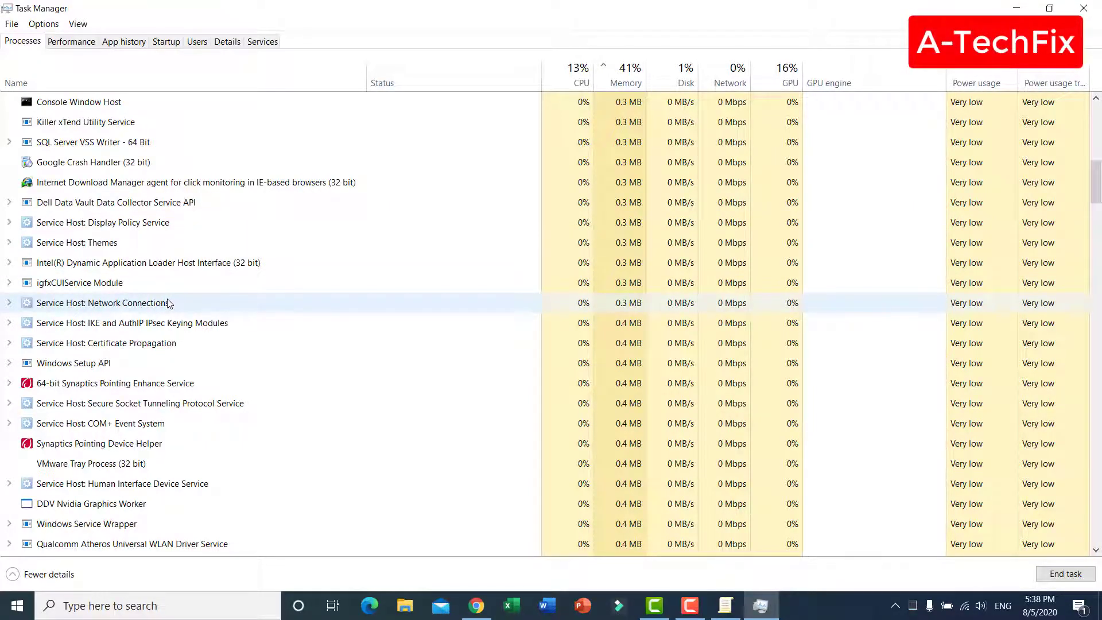
{"action": "scroll", "coordinate": [168, 305], "scroll_direction": "down", "scroll_amount": 1}
{"action": "scroll", "coordinate": [169, 310], "scroll_direction": "down", "scroll_amount": 1}
{"action": "scroll", "coordinate": [168, 312], "scroll_direction": "down", "scroll_amount": 3}
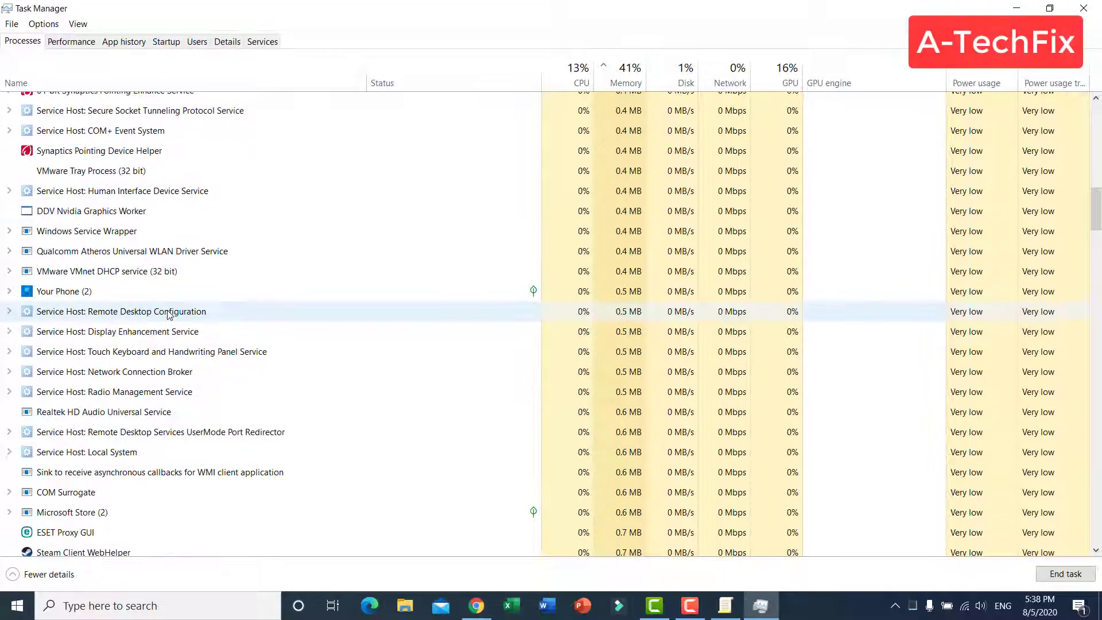
{"action": "scroll", "coordinate": [170, 315], "scroll_direction": "down", "scroll_amount": 3}
{"action": "scroll", "coordinate": [169, 314], "scroll_direction": "down", "scroll_amount": 5}
{"action": "scroll", "coordinate": [172, 312], "scroll_direction": "down", "scroll_amount": 1}
{"action": "scroll", "coordinate": [174, 310], "scroll_direction": "down", "scroll_amount": 1}
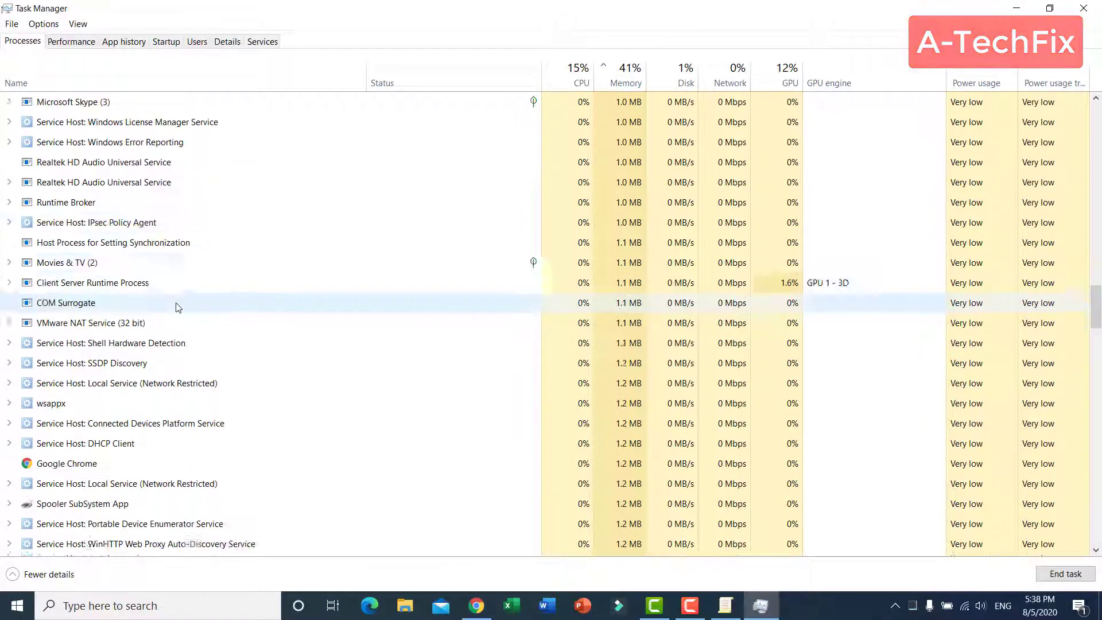
{"action": "scroll", "coordinate": [177, 308], "scroll_direction": "down", "scroll_amount": 2}
{"action": "scroll", "coordinate": [176, 308], "scroll_direction": "down", "scroll_amount": 2}
{"action": "left_click", "coordinate": [192, 381]}
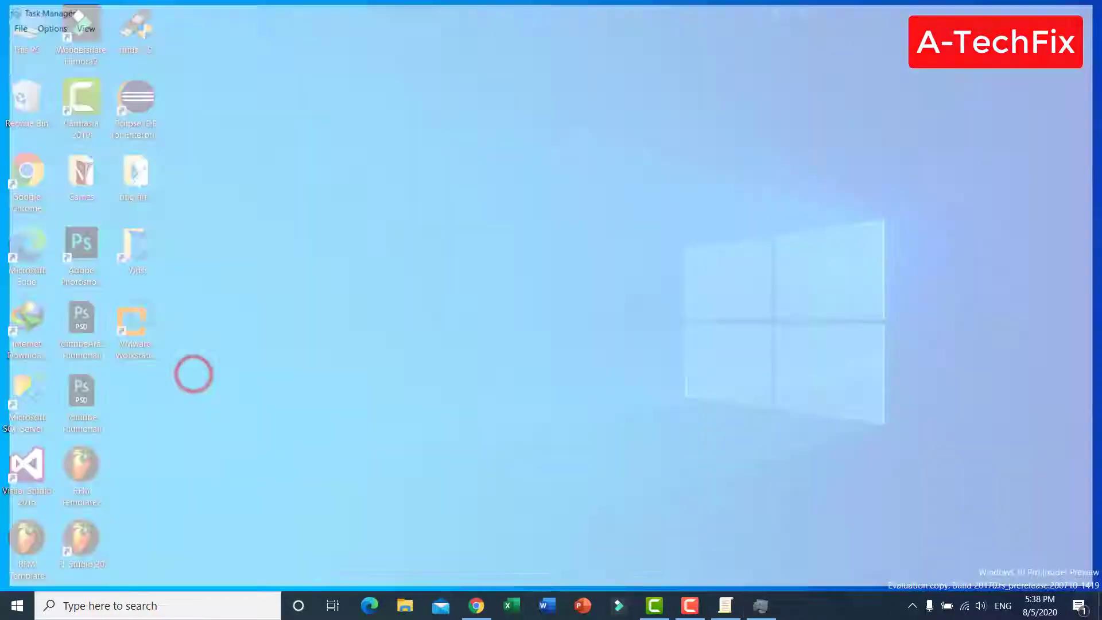